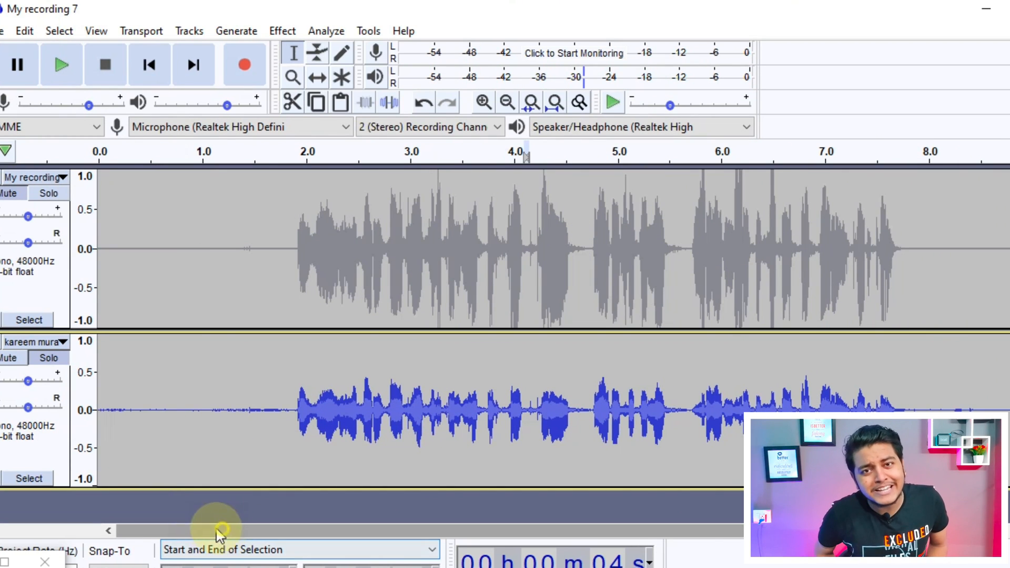
{"action": "left_click", "coordinate": [103, 166]}
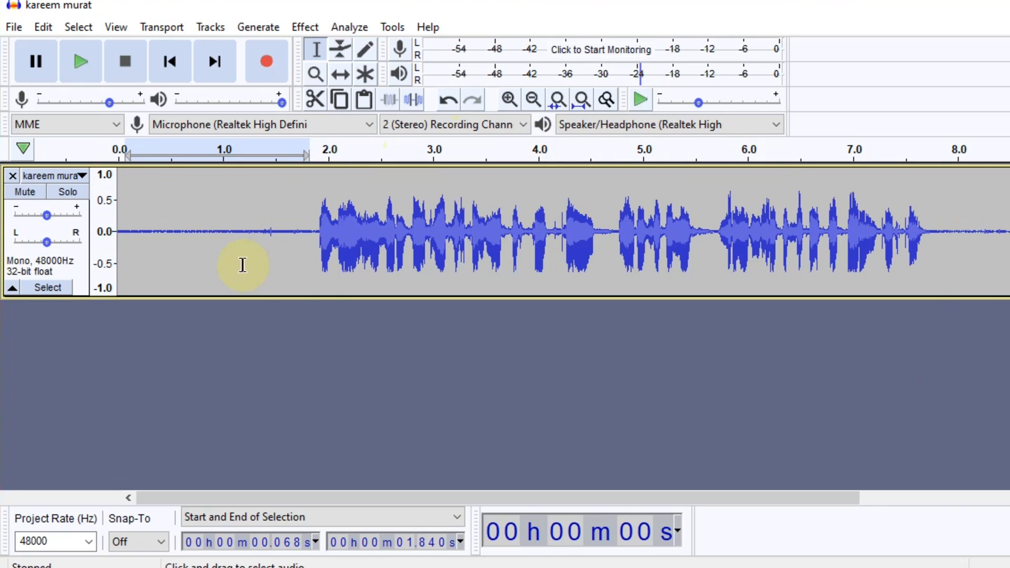
Capture a noise profile from the silent opening of the recording, about 0.06 to 1.81 s.
{"action": "left_click", "coordinate": [82, 63]}
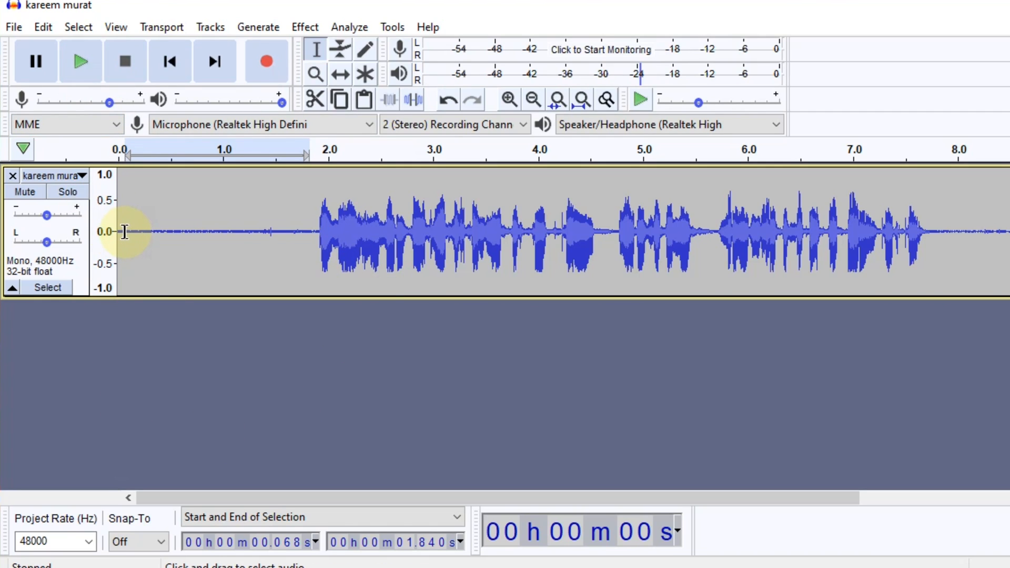
{"action": "left_click_drag", "start_coordinate": [125, 232], "coordinate": [307, 242]}
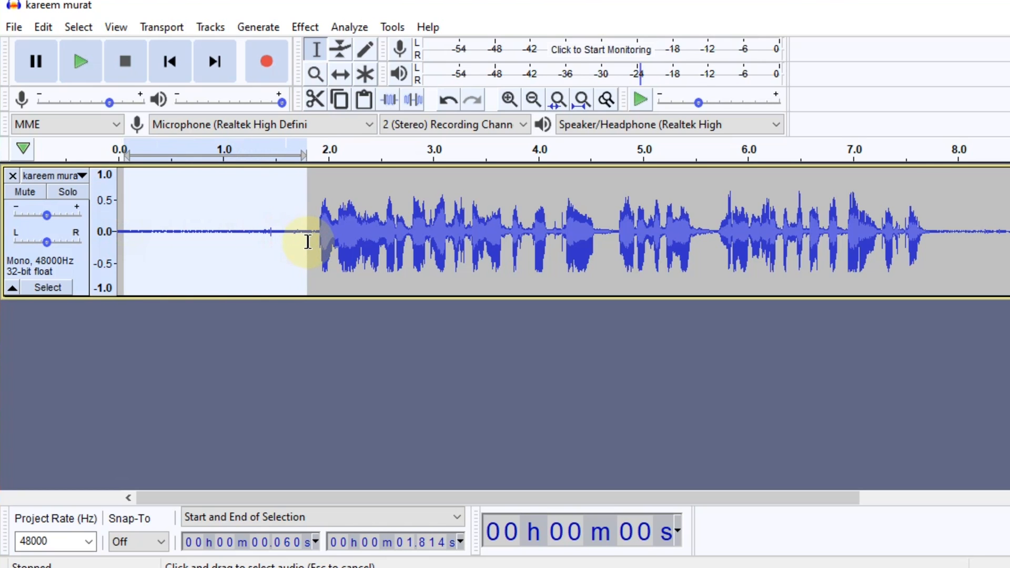
{"action": "left_click", "coordinate": [309, 28]}
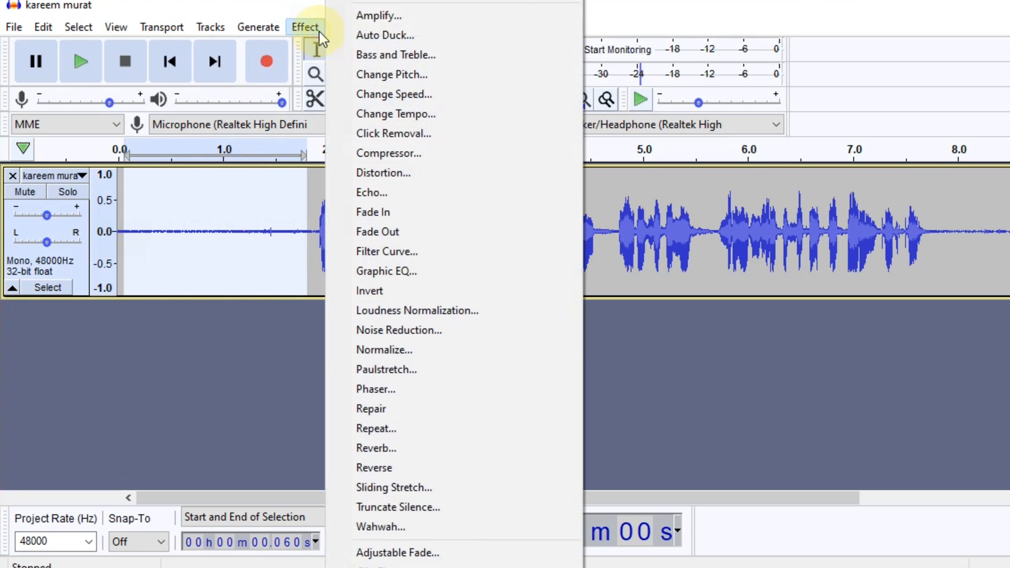
{"action": "left_click", "coordinate": [415, 331]}
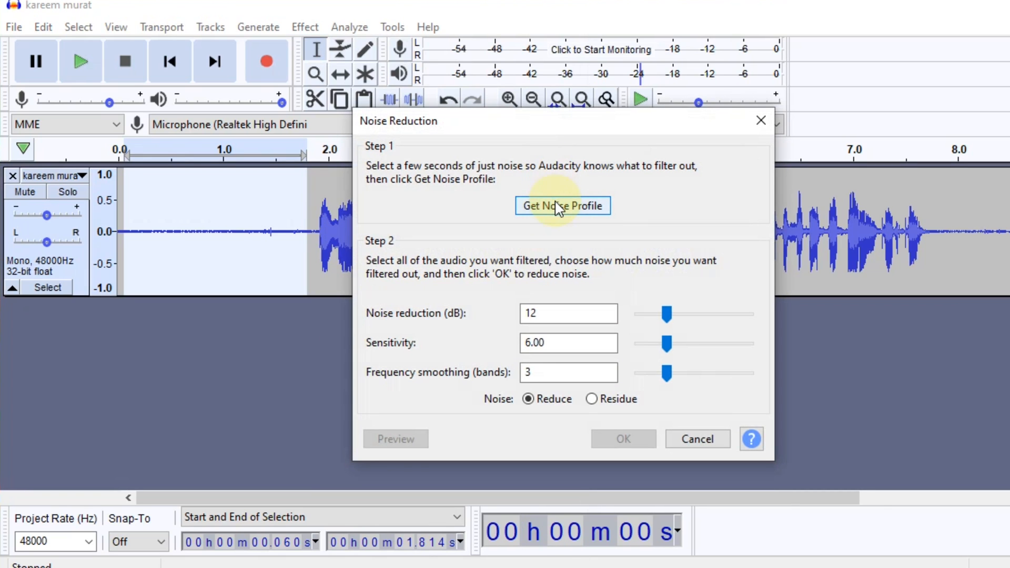
{"action": "left_click", "coordinate": [559, 206]}
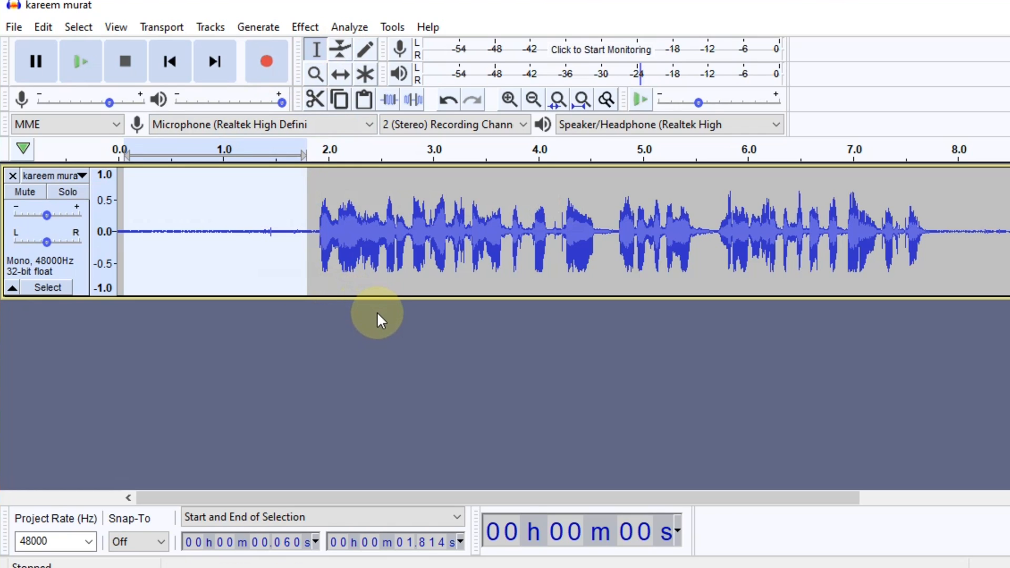
Apply Noise Reduction to the whole track with 12 dB reduction, sensitivity 6.00 and 3 smoothing bands, and play back its opening.
{"action": "key", "text": "ctrl+a"}
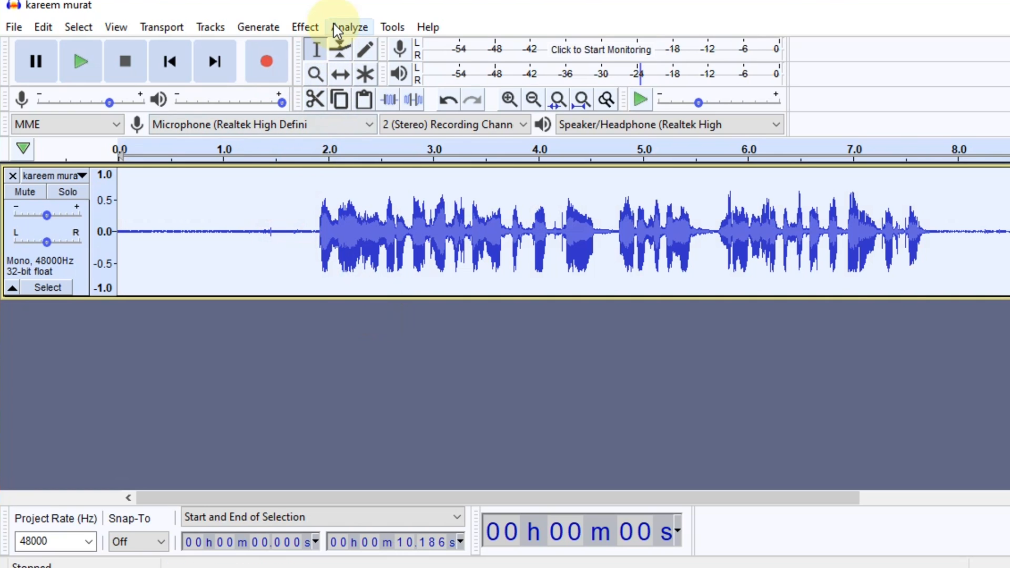
{"action": "left_click", "coordinate": [306, 33]}
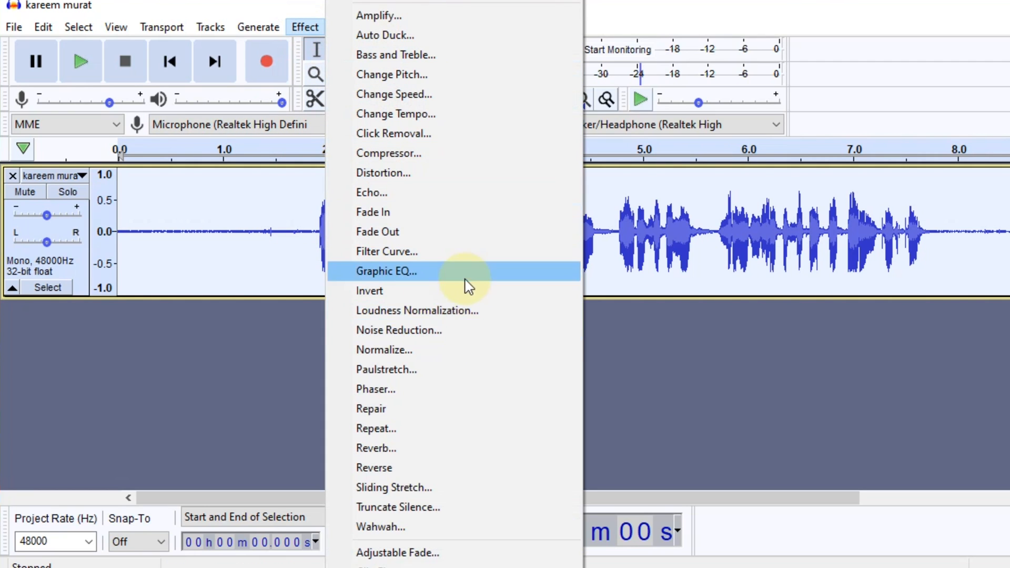
{"action": "left_click", "coordinate": [451, 331]}
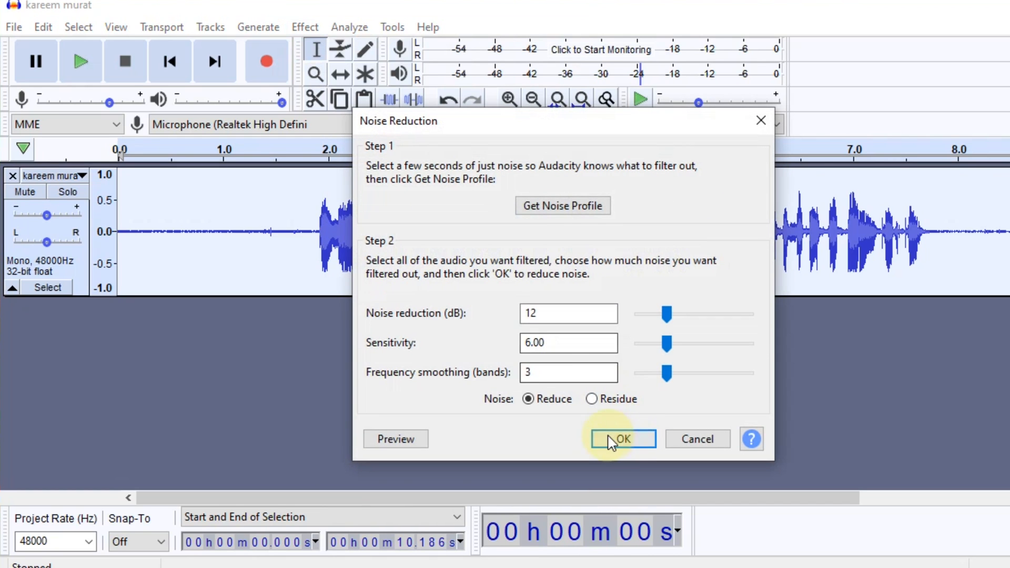
{"action": "left_click", "coordinate": [622, 440]}
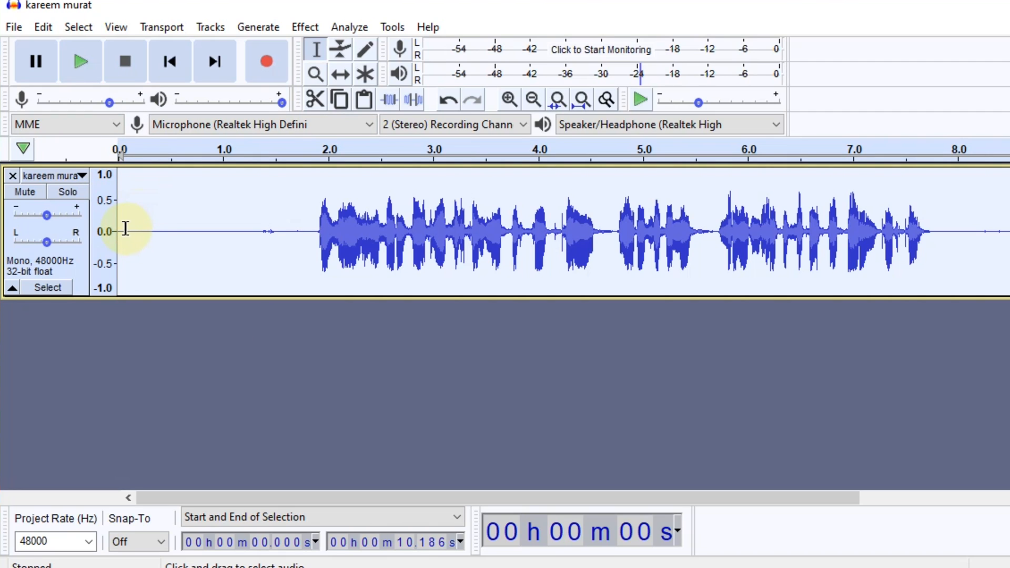
{"action": "key", "text": "space"}
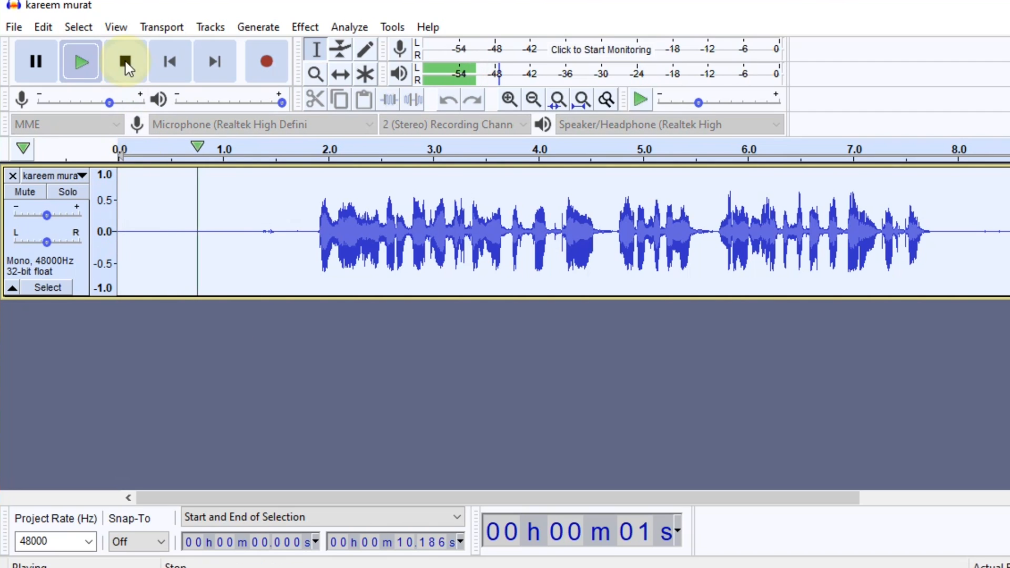
{"action": "key", "text": "space"}
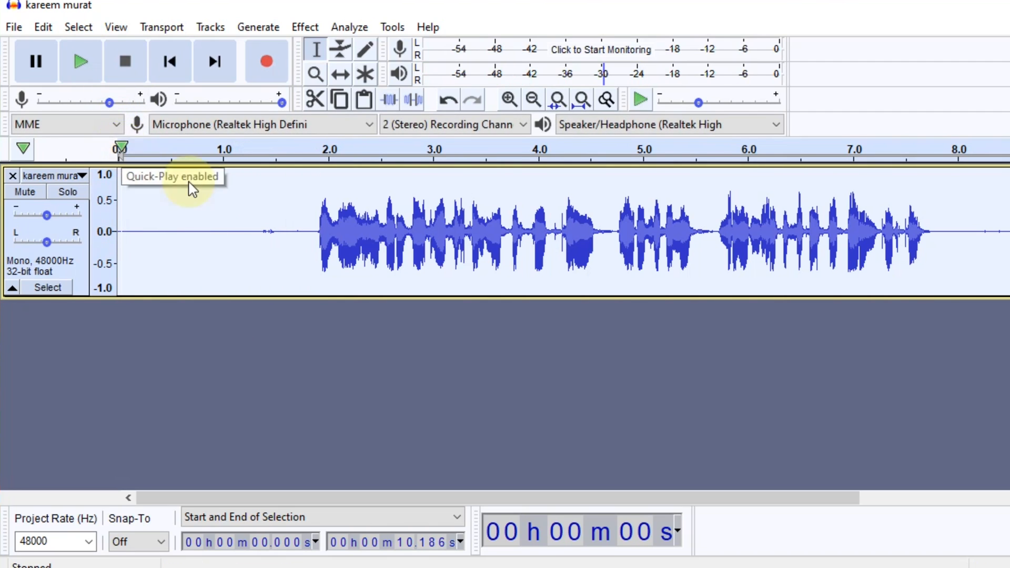
Show the track in Multi-view with waveform and spectrogram, and increase the track's height.
{"action": "left_click", "coordinate": [81, 176]}
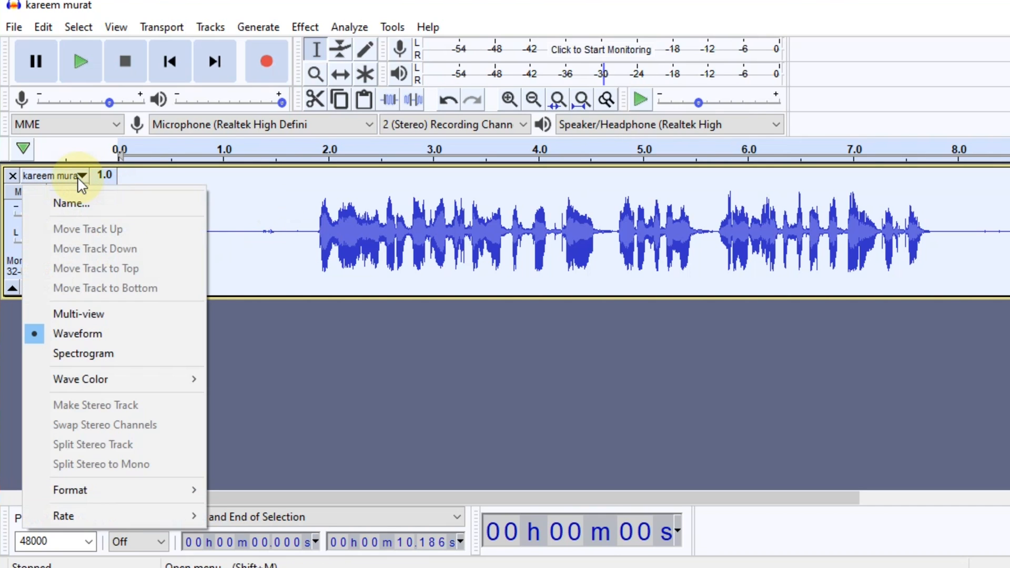
{"action": "left_click", "coordinate": [119, 314]}
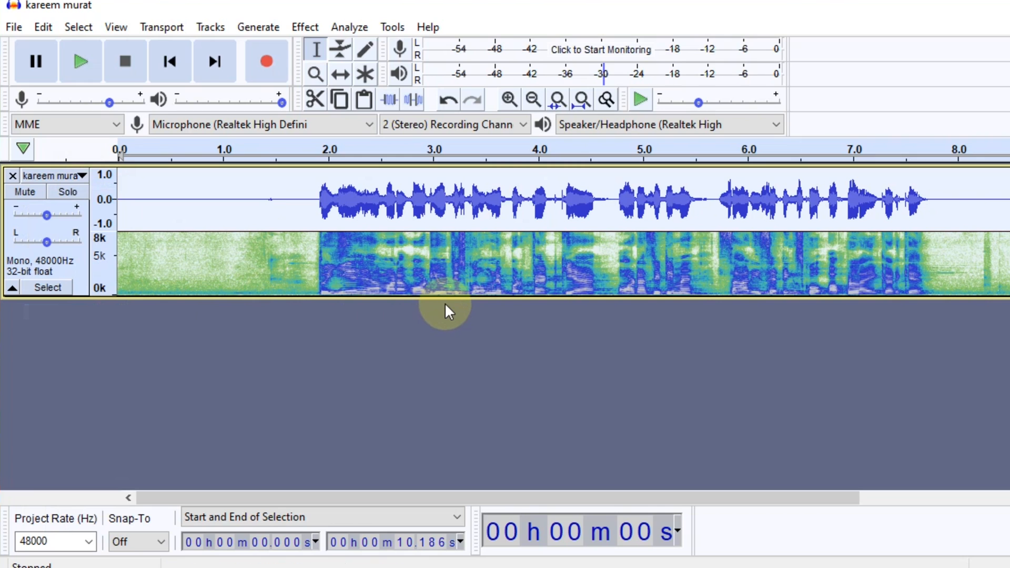
{"action": "left_click_drag", "start_coordinate": [445, 298], "coordinate": [458, 402]}
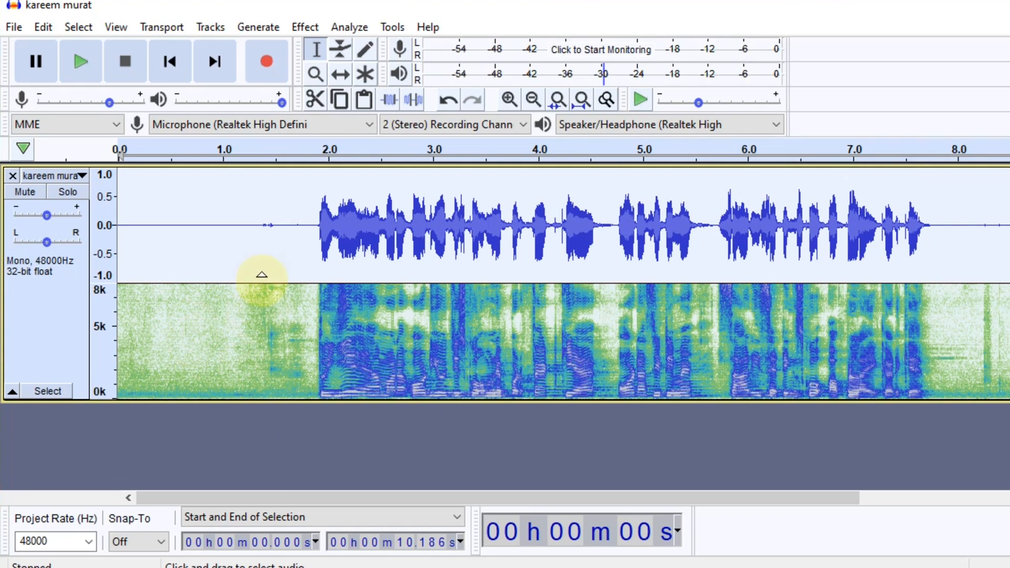
Capture a new noise profile from the quiet opening section, about 0.09 to 1.77 s.
{"action": "left_click_drag", "start_coordinate": [128, 226], "coordinate": [304, 260]}
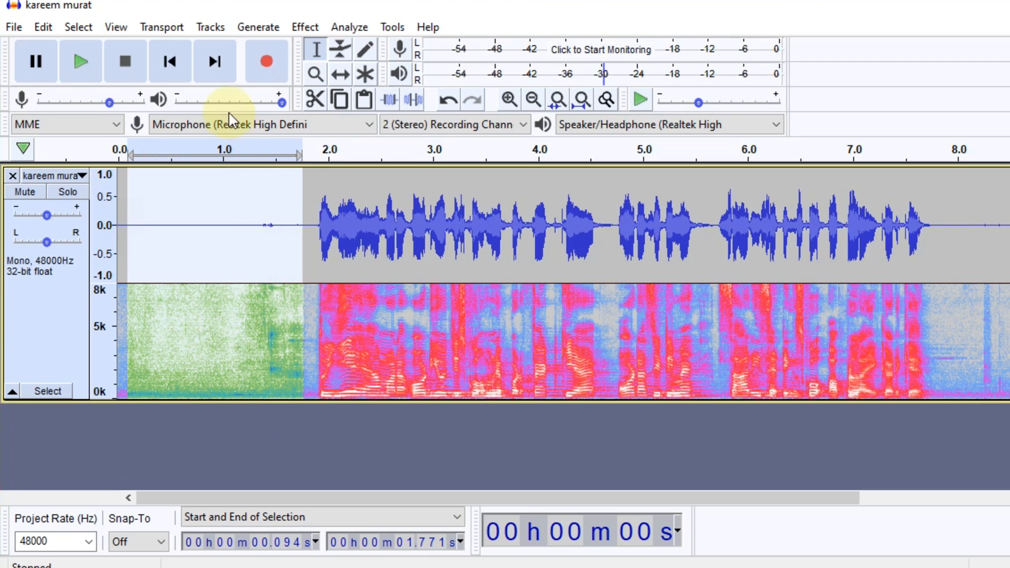
{"action": "left_click", "coordinate": [306, 27]}
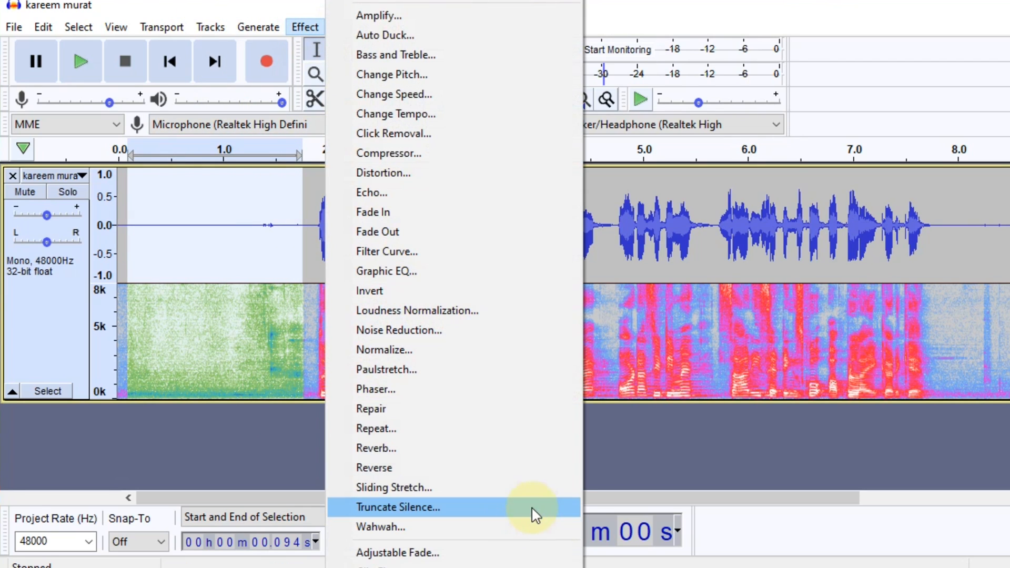
{"action": "left_click", "coordinate": [462, 332]}
{"action": "left_click", "coordinate": [566, 209]}
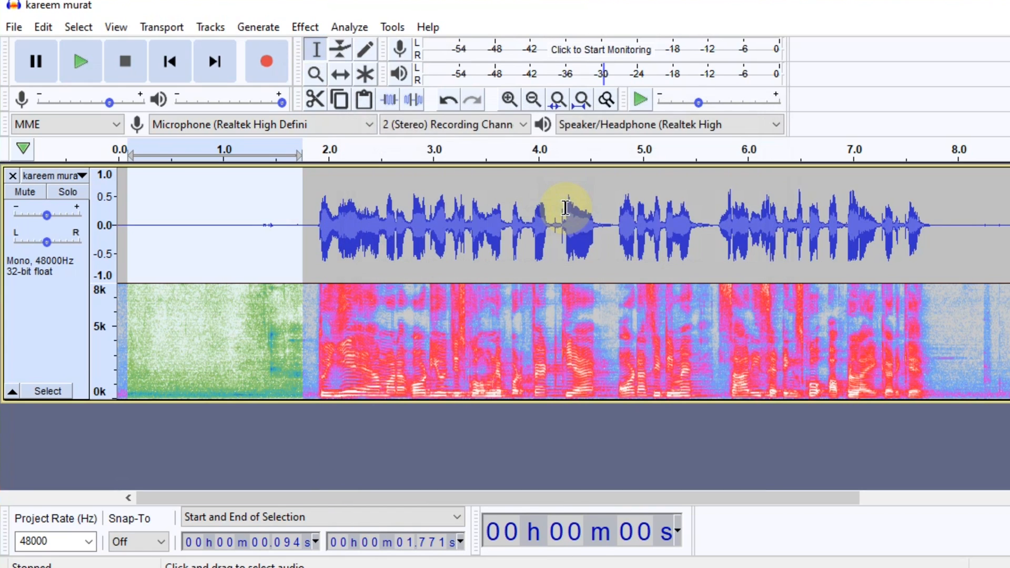
Apply Noise Reduction to the entire track again using the newly captured noise profile.
{"action": "key", "text": "ctrl+a"}
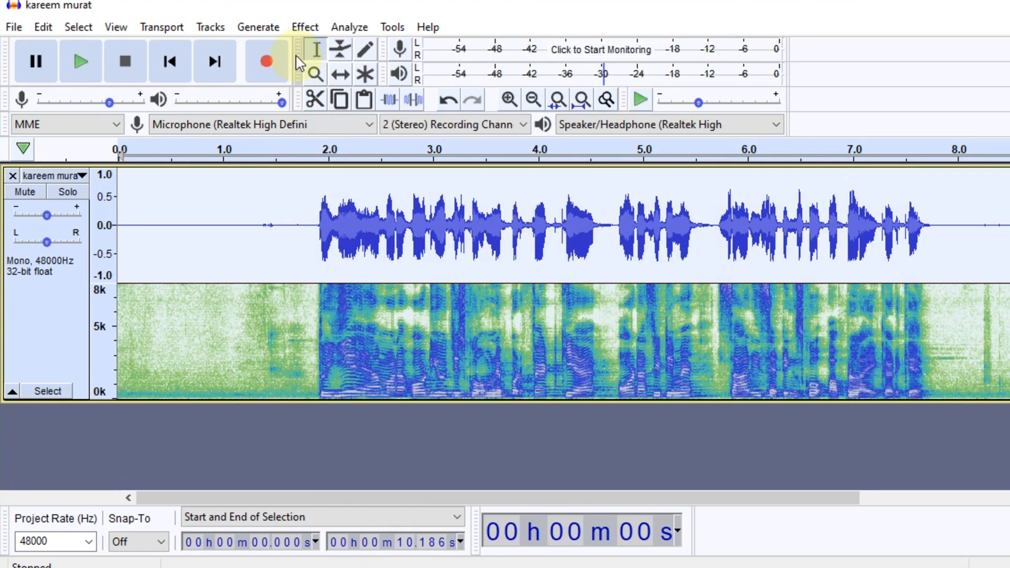
{"action": "left_click", "coordinate": [309, 30]}
{"action": "left_click", "coordinate": [407, 330]}
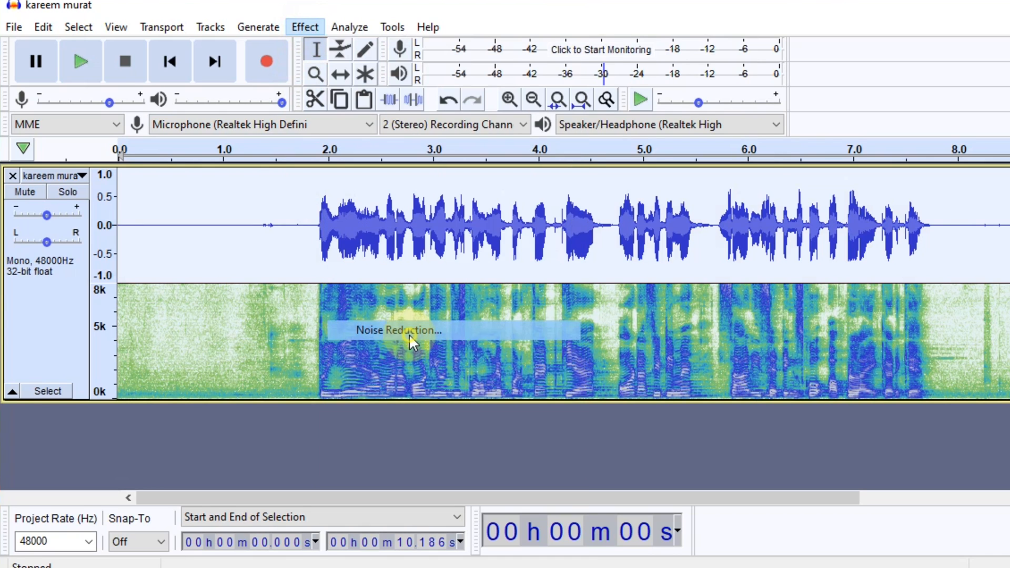
{"action": "left_click", "coordinate": [642, 438]}
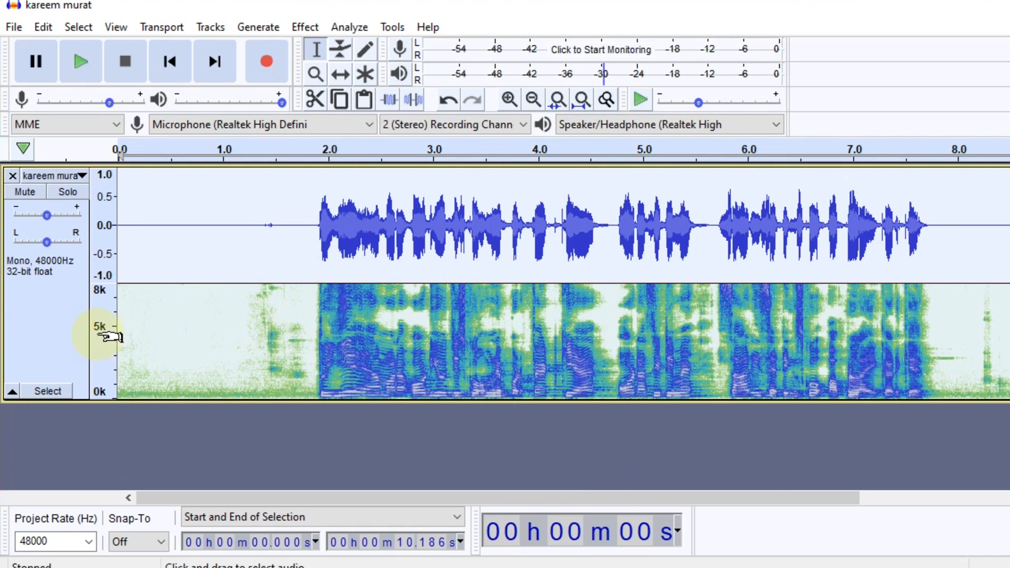
Return the track to a shorter, waveform-only view and play back the denoised recording.
{"action": "left_click", "coordinate": [82, 175]}
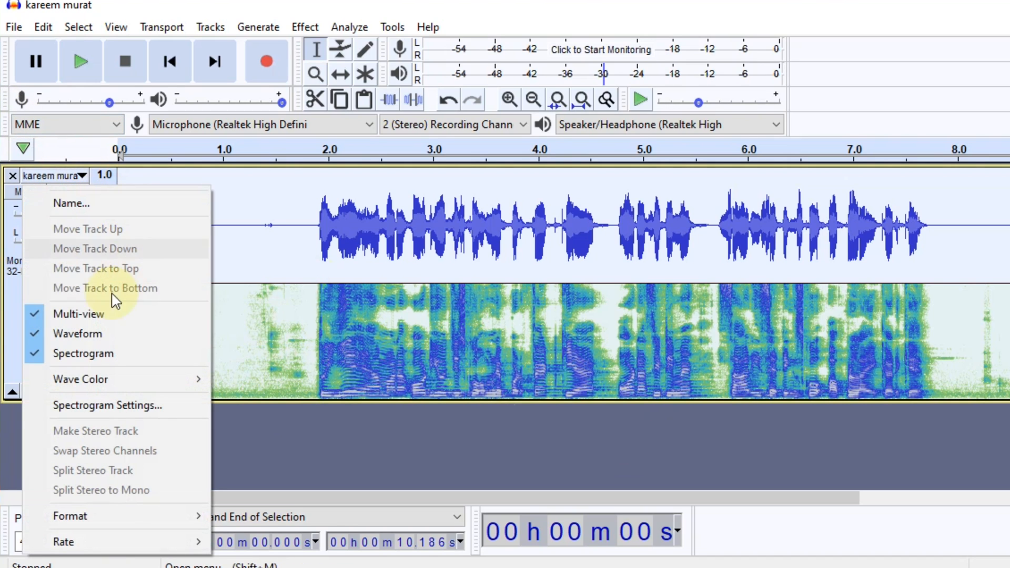
{"action": "left_click", "coordinate": [103, 318]}
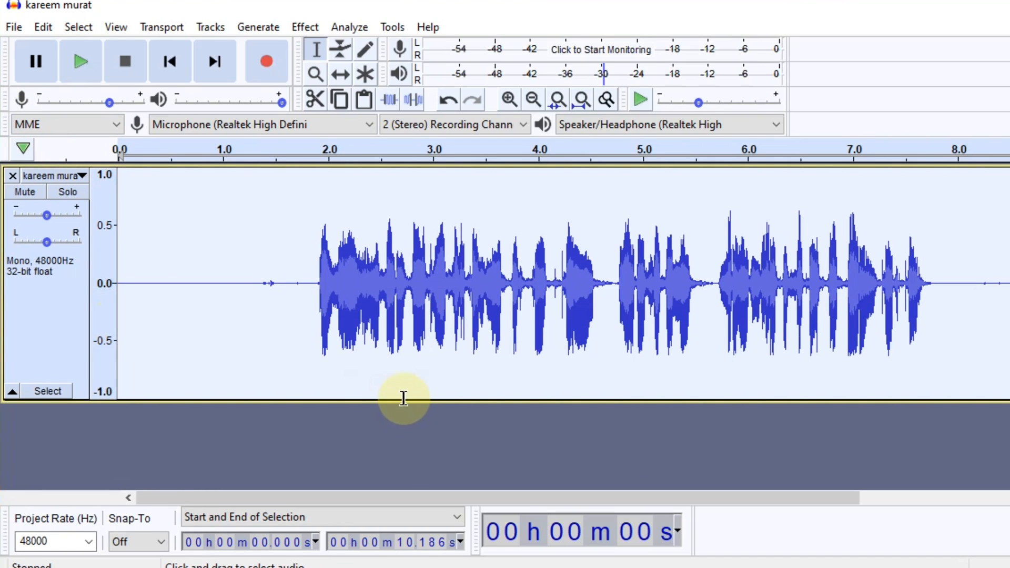
{"action": "left_click_drag", "start_coordinate": [403, 400], "coordinate": [405, 304]}
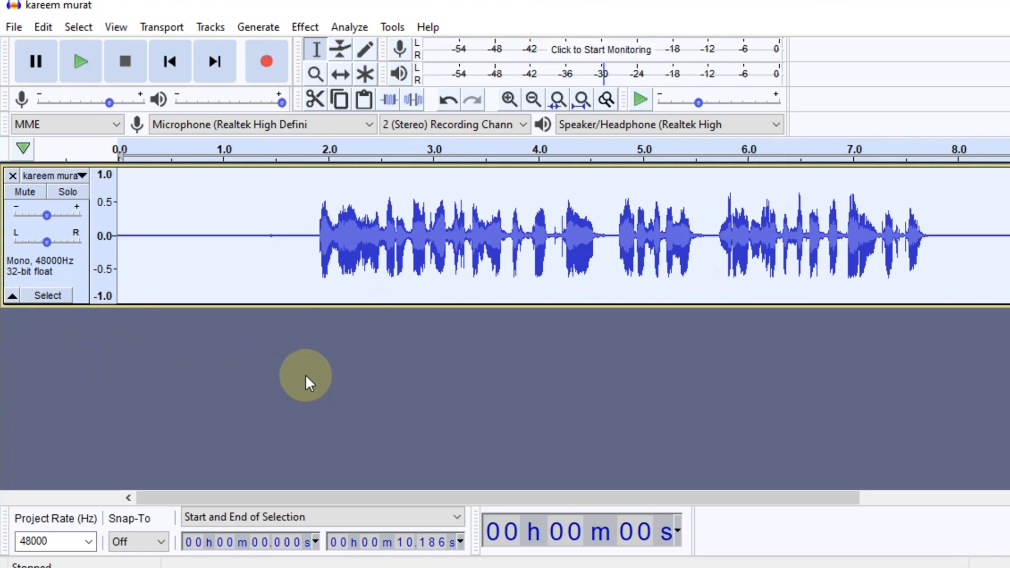
{"action": "left_click", "coordinate": [81, 62]}
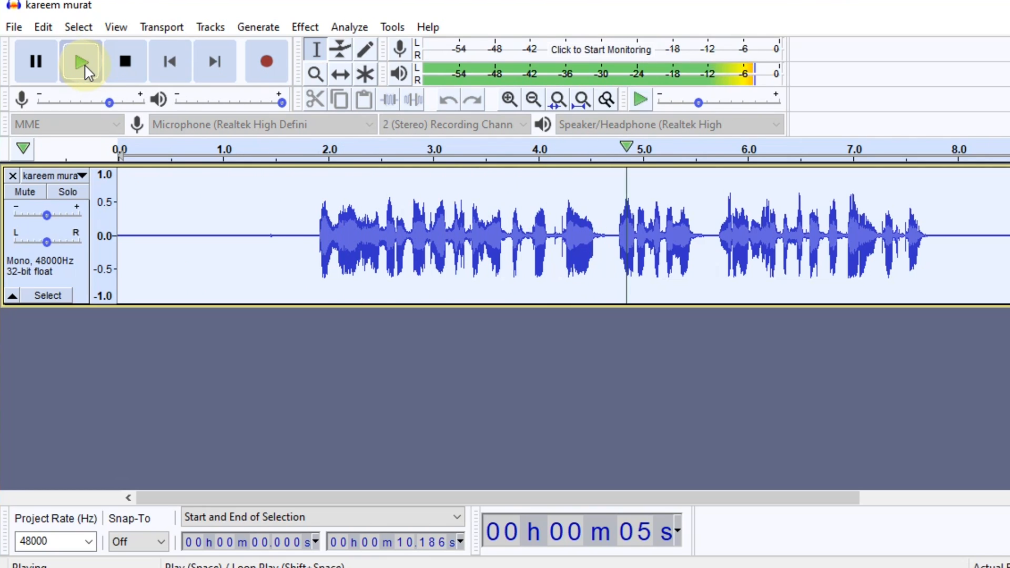
{"action": "left_click", "coordinate": [80, 62]}
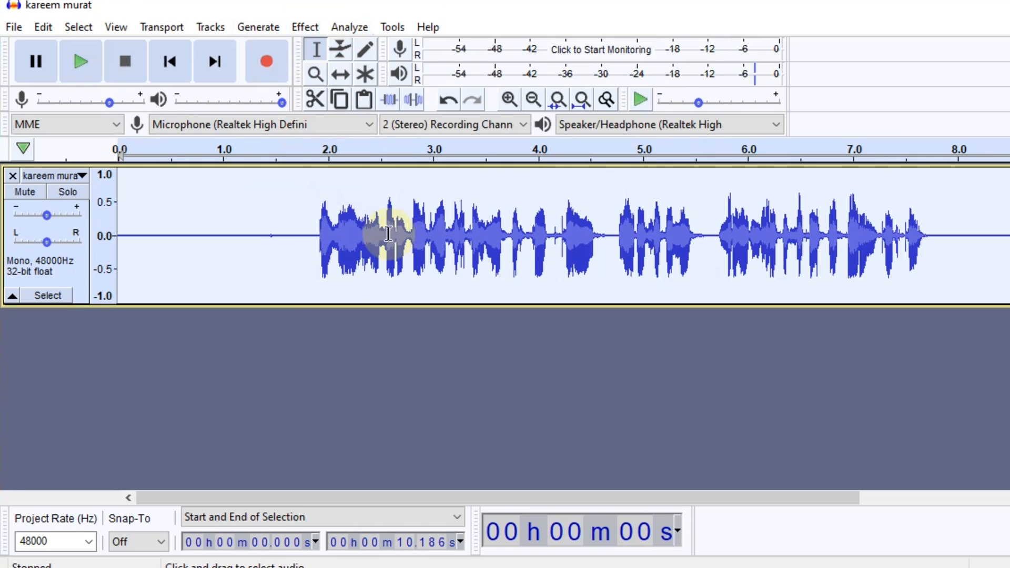
Amplify the whole track by 4.012 dB to a 0.0 dB peak with clipping allowed, and play it back.
{"action": "left_click", "coordinate": [309, 30]}
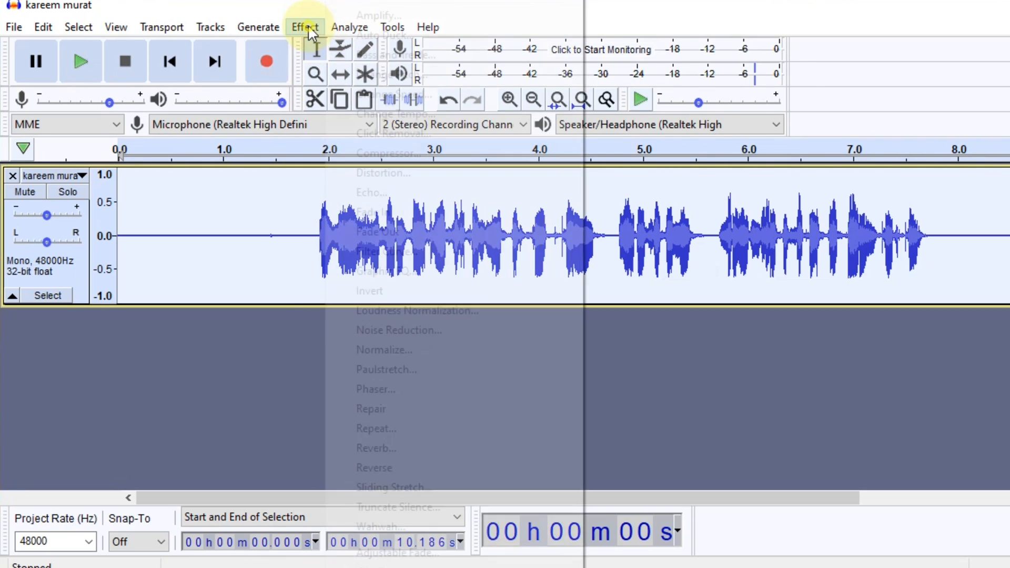
{"action": "left_click", "coordinate": [368, 16]}
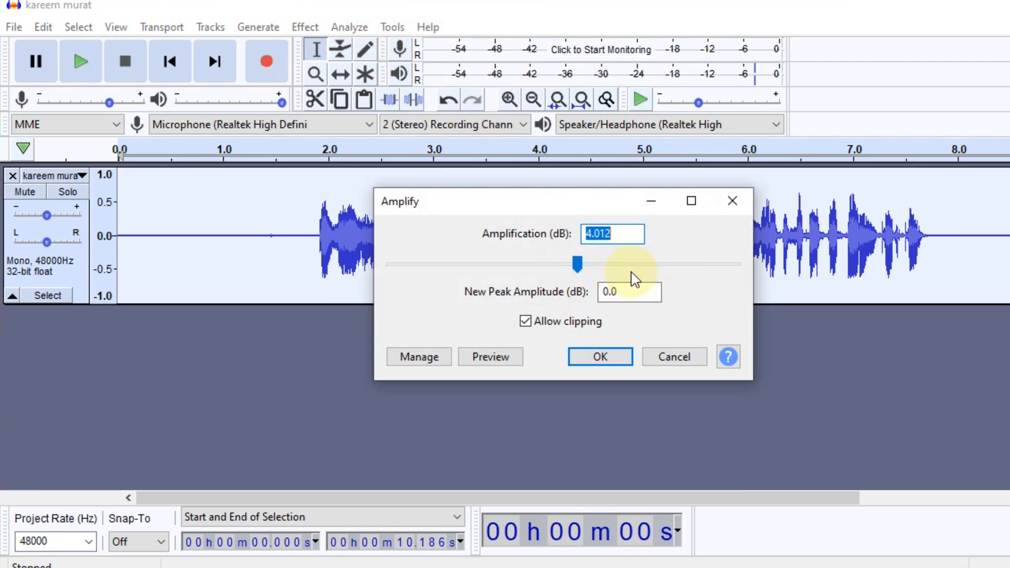
{"action": "left_click", "coordinate": [606, 360]}
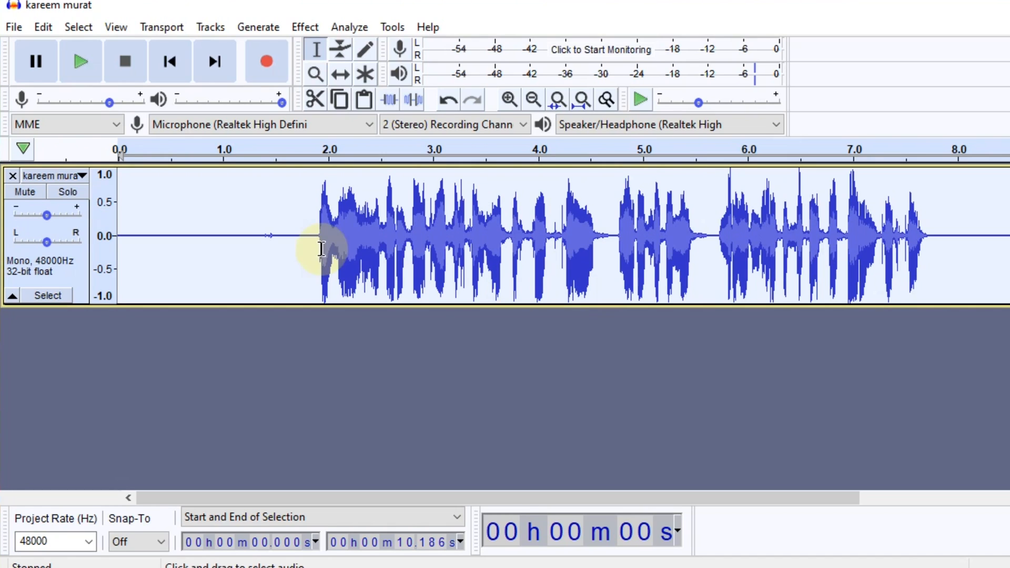
{"action": "left_click", "coordinate": [94, 75]}
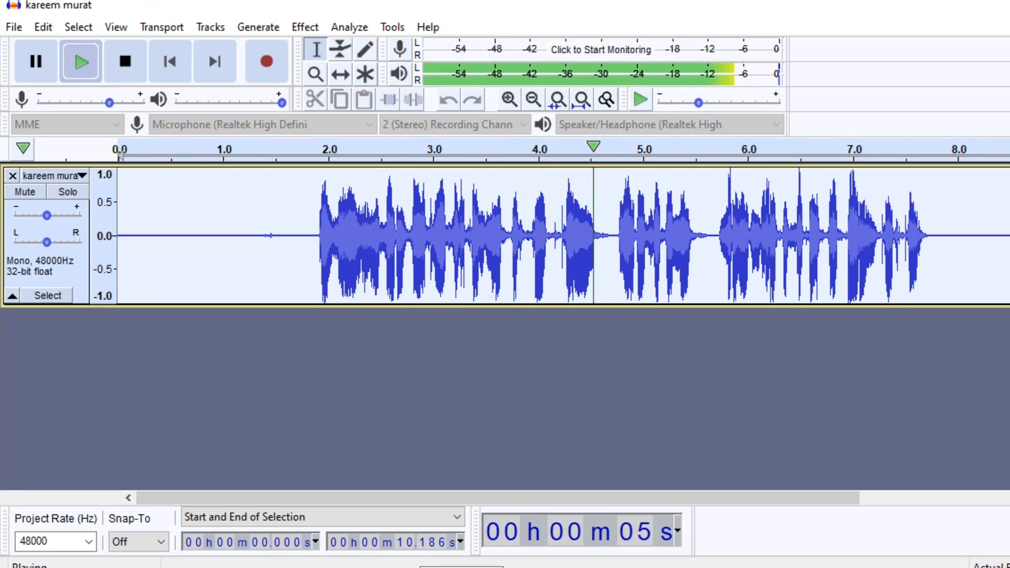
{"action": "key", "text": "space"}
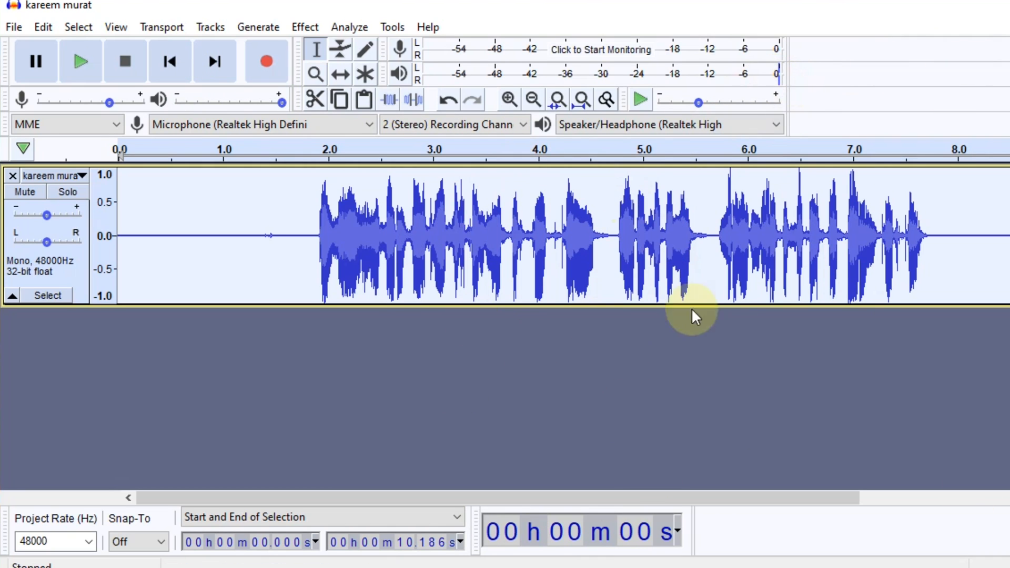
Normalize the whole track to a peak amplitude of -1.0 dB with DC offset removal enabled.
{"action": "left_click", "coordinate": [314, 32]}
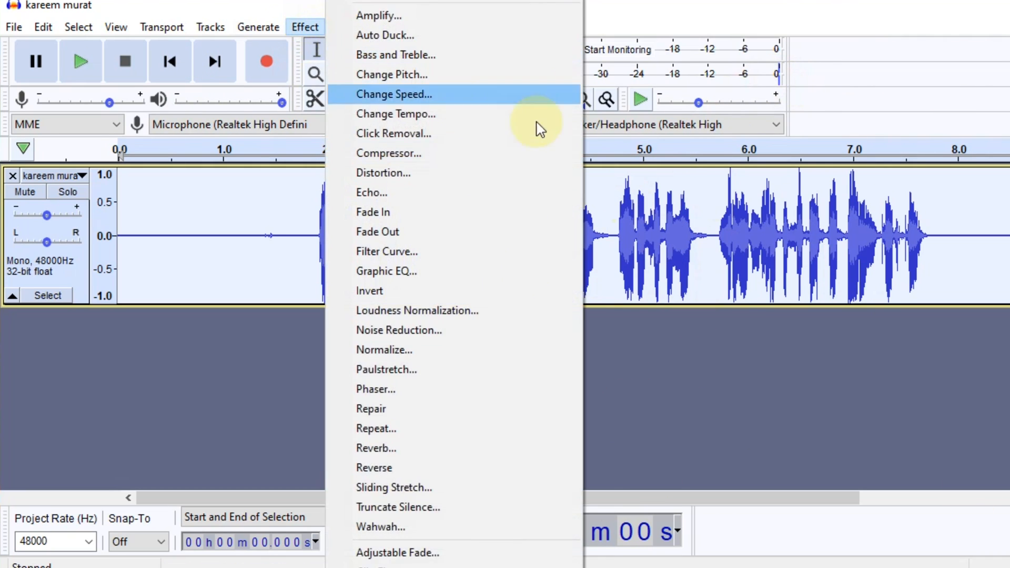
{"action": "left_click", "coordinate": [389, 351]}
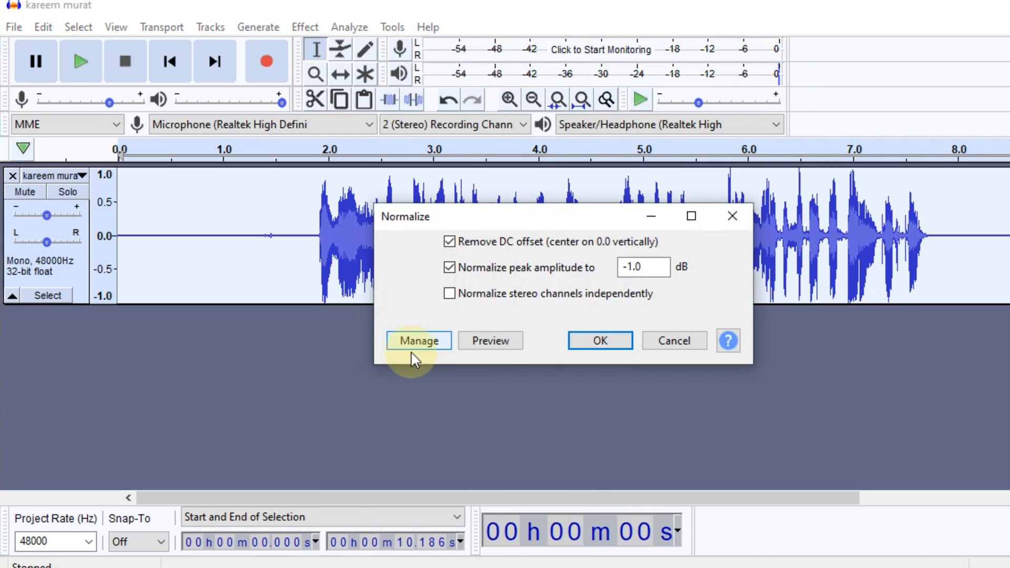
{"action": "left_click", "coordinate": [601, 343]}
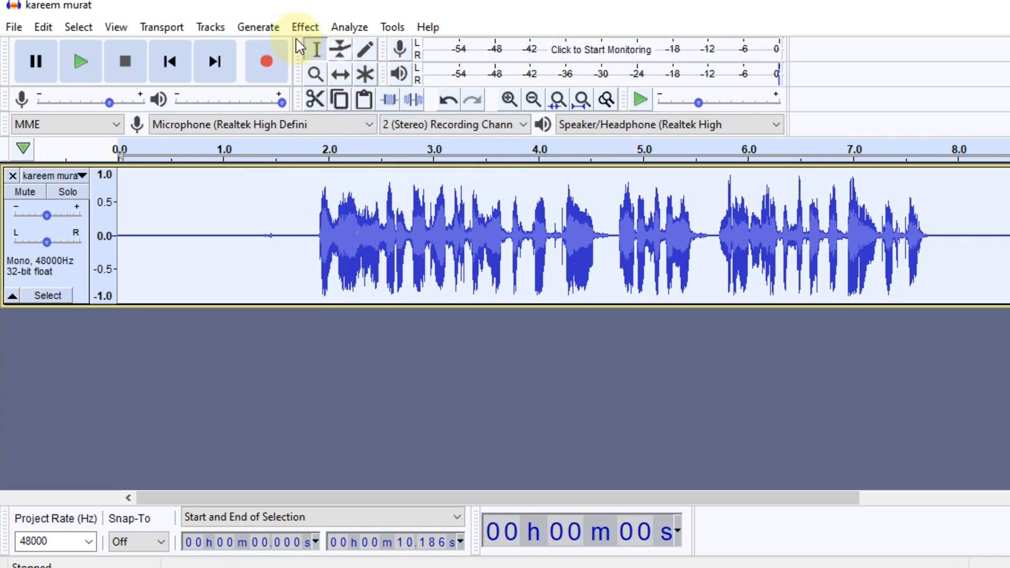
Apply Bass and Treble to the whole track with bass 2.0 dB, treble 5.0 dB and volume 0.0 dB, and play it back.
{"action": "left_click", "coordinate": [307, 27]}
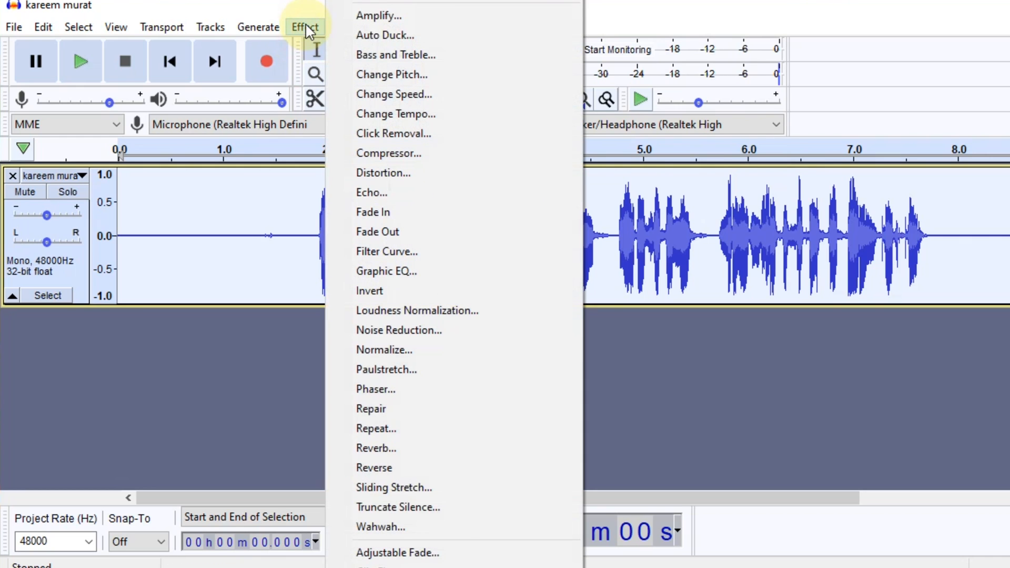
{"action": "left_click", "coordinate": [393, 54]}
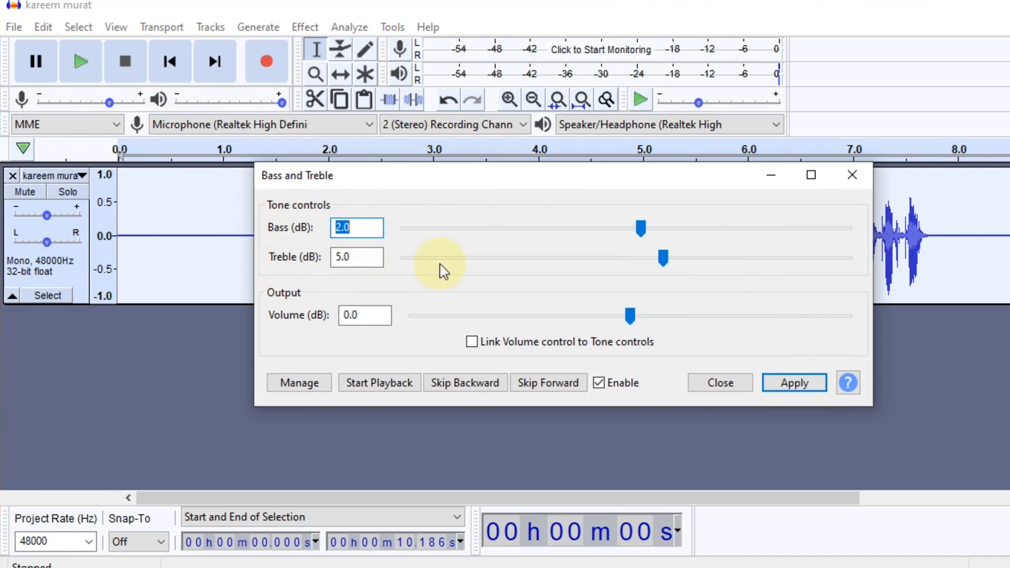
{"action": "left_click", "coordinate": [791, 389]}
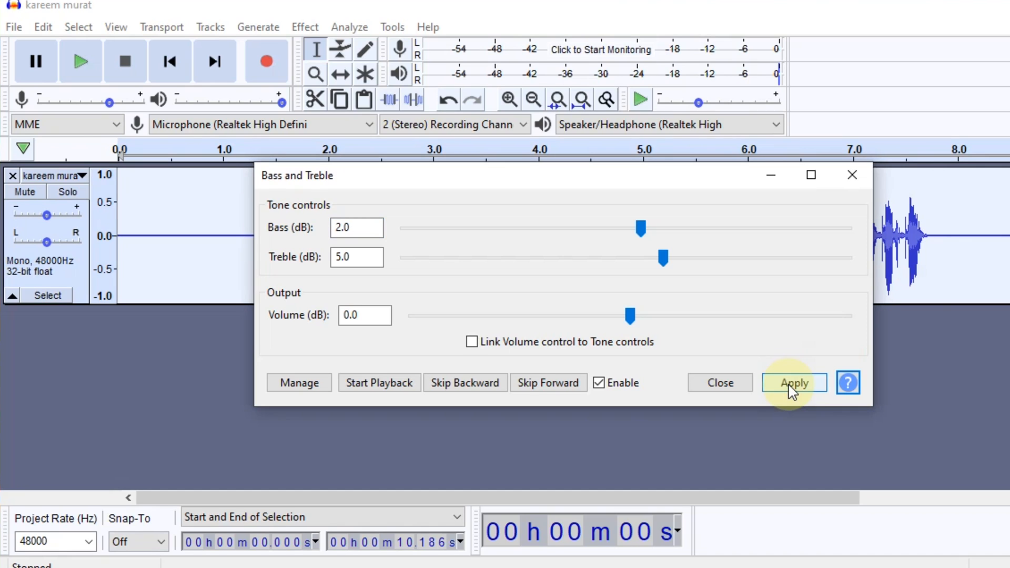
{"action": "left_click", "coordinate": [852, 176]}
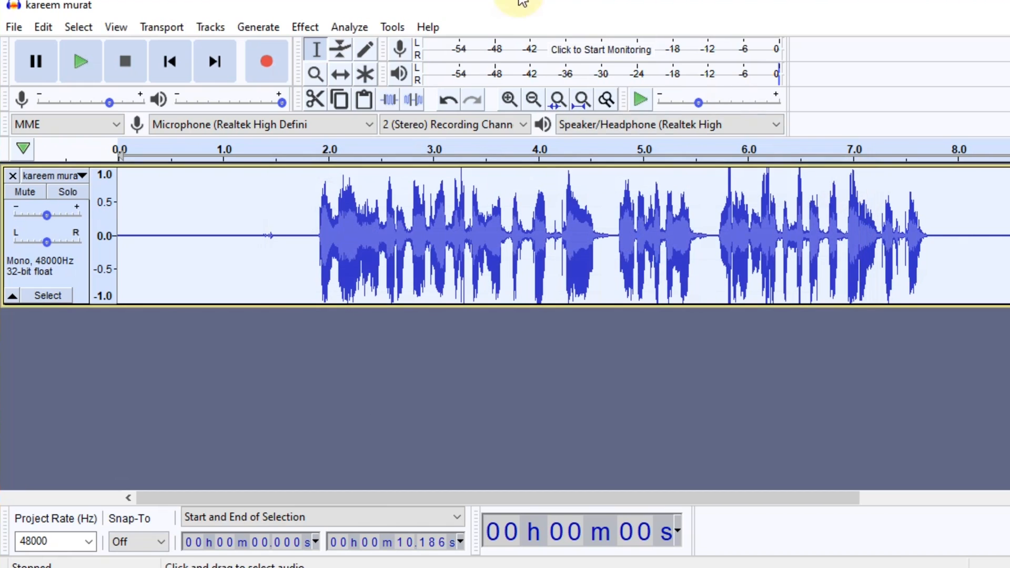
{"action": "left_click", "coordinate": [315, 27]}
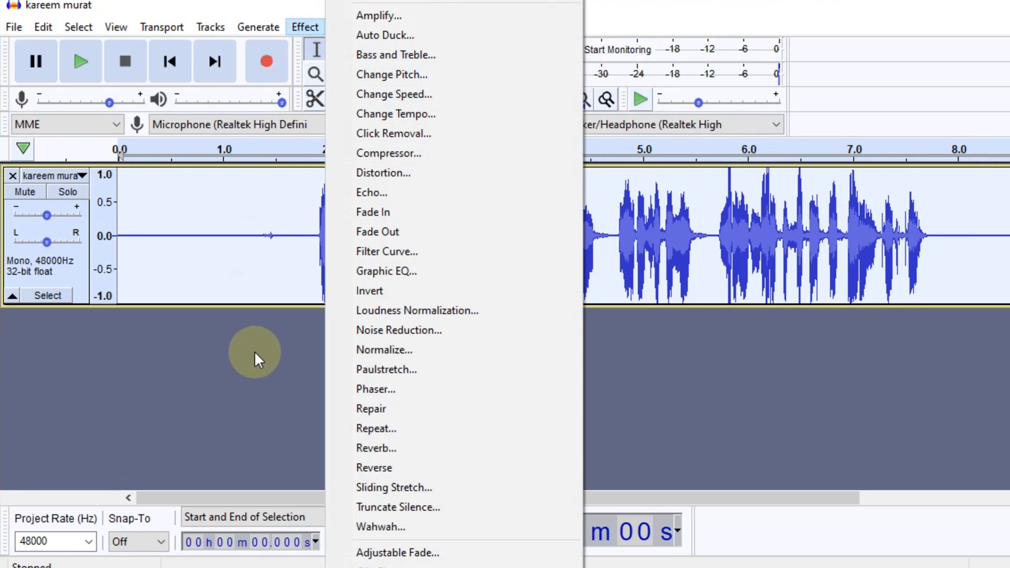
{"action": "left_click", "coordinate": [254, 352]}
{"action": "key", "text": "space"}
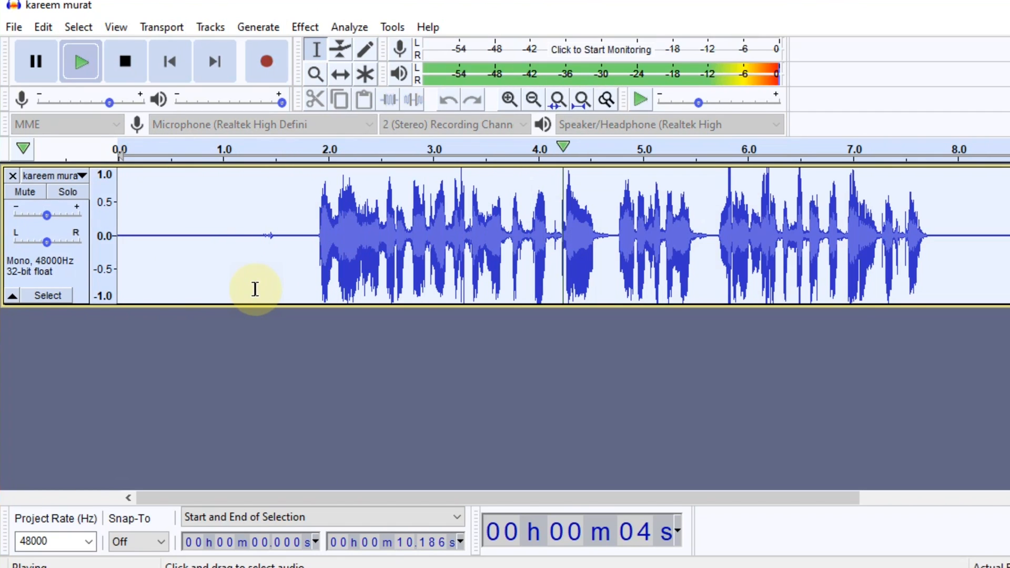
{"action": "key", "text": "space"}
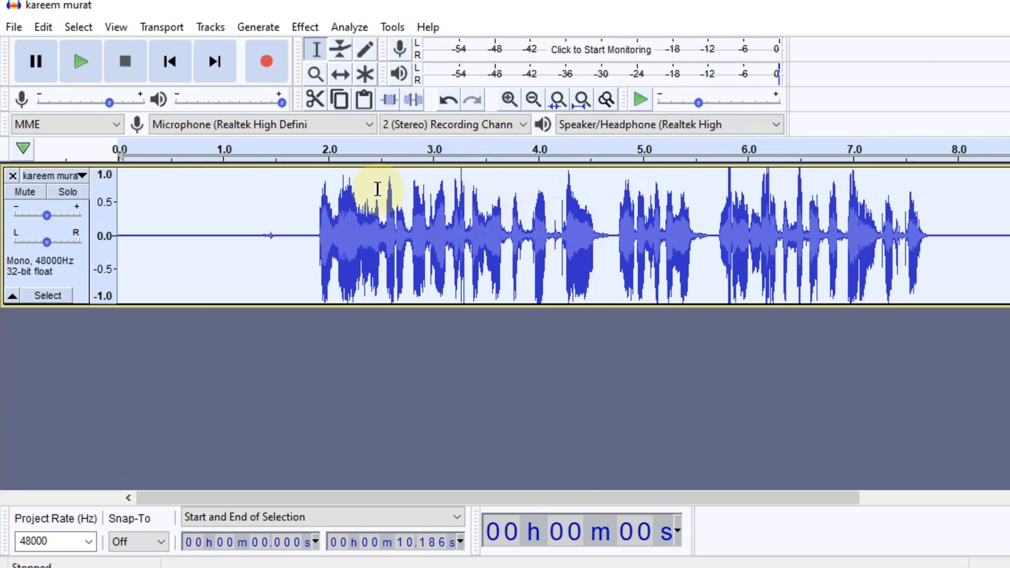
Compress the whole track with threshold -7 dB, noise floor -40 dB, ratio 3.5:1, attack 0.10 secs and release 1.0 secs, and play it back.
{"action": "left_click", "coordinate": [311, 27]}
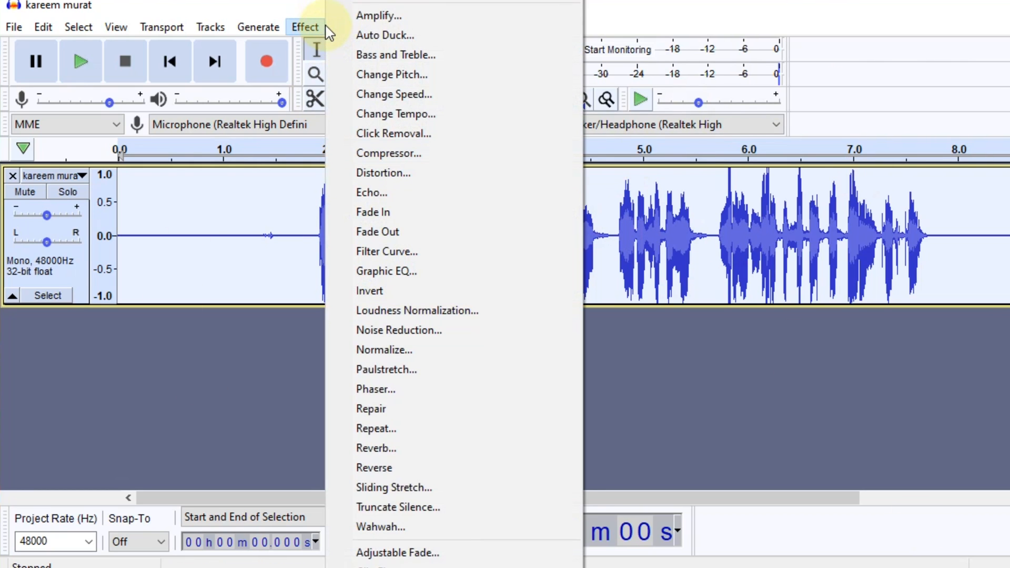
{"action": "left_click", "coordinate": [435, 153]}
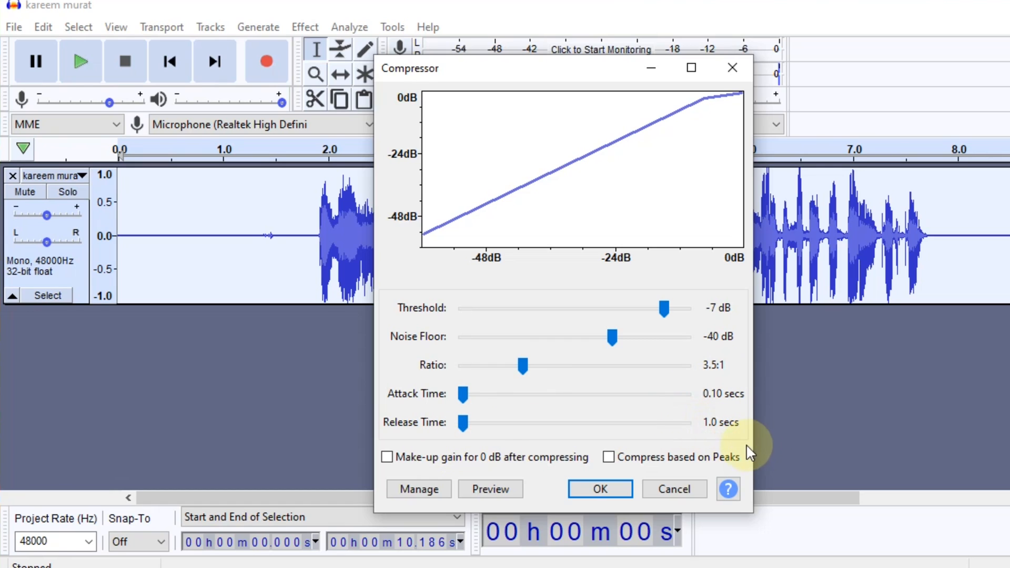
{"action": "left_click", "coordinate": [602, 494]}
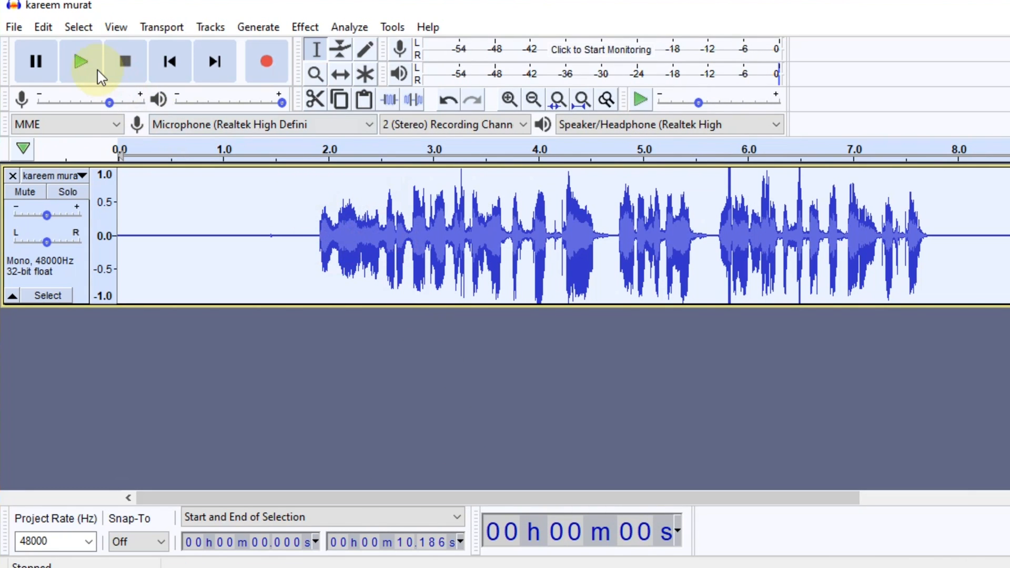
{"action": "left_click", "coordinate": [81, 73]}
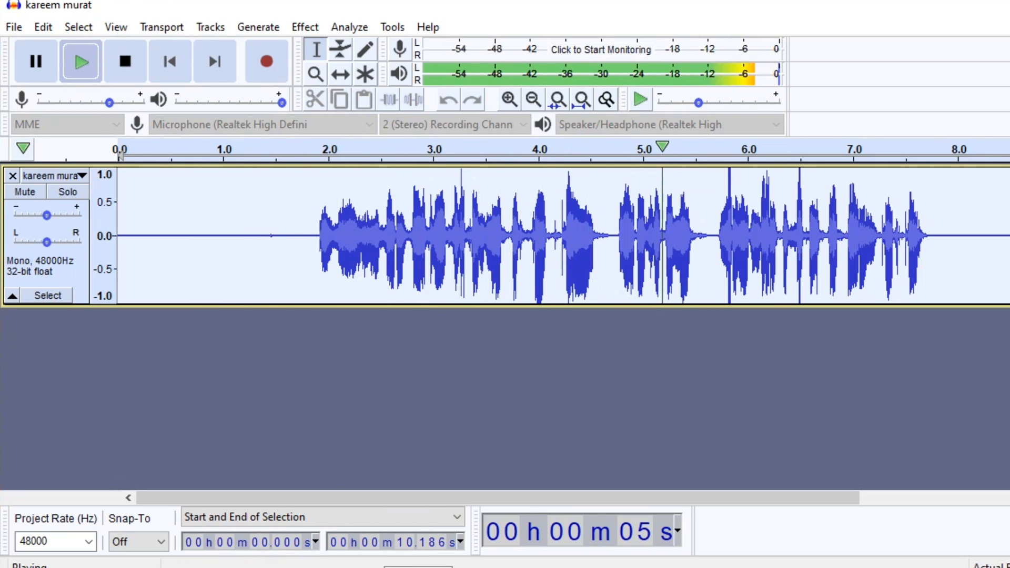
{"action": "key", "text": "space"}
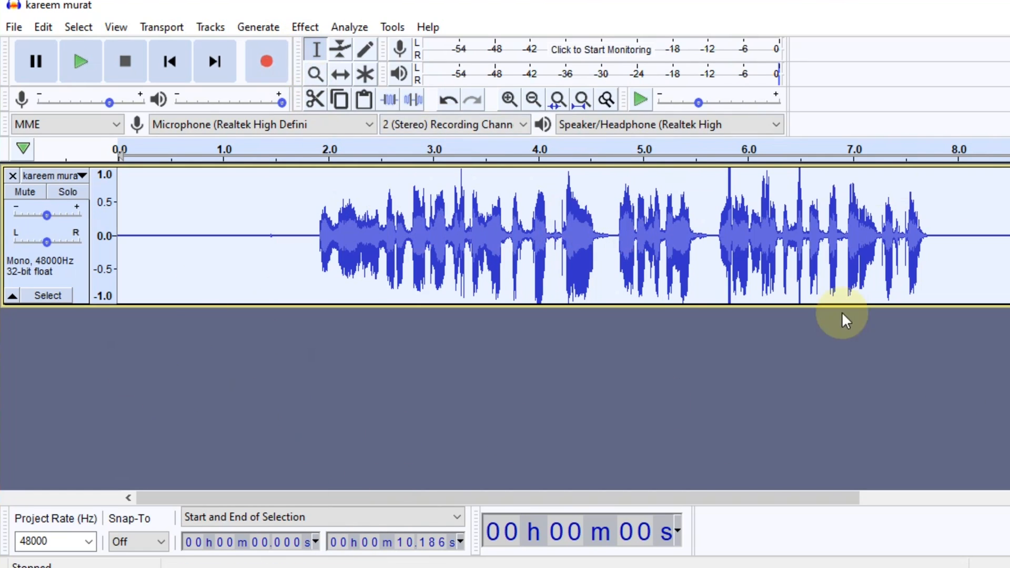
Shape a Filter Curve EQ that stays flat up to 10000 Hz and rises to about 9 dB near 15000 Hz, with the graph scaled to ±28 dB.
{"action": "left_click", "coordinate": [306, 26]}
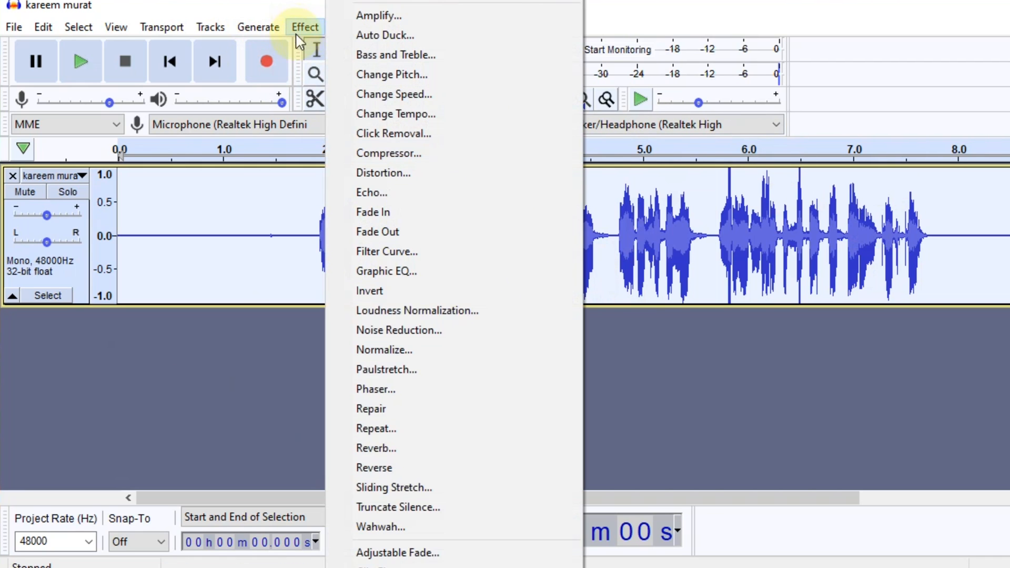
{"action": "left_click", "coordinate": [407, 255]}
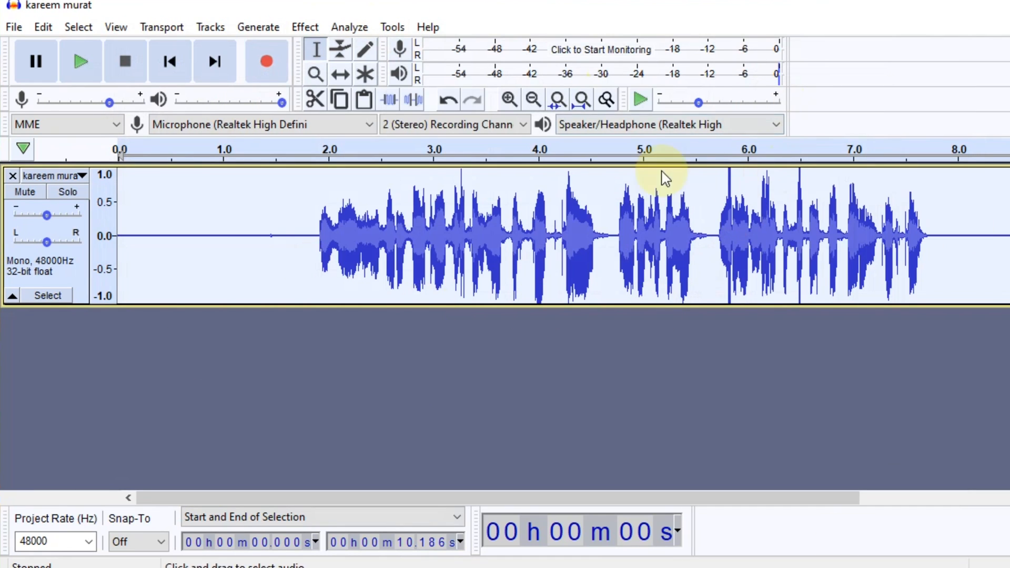
{"action": "left_click", "coordinate": [302, 26]}
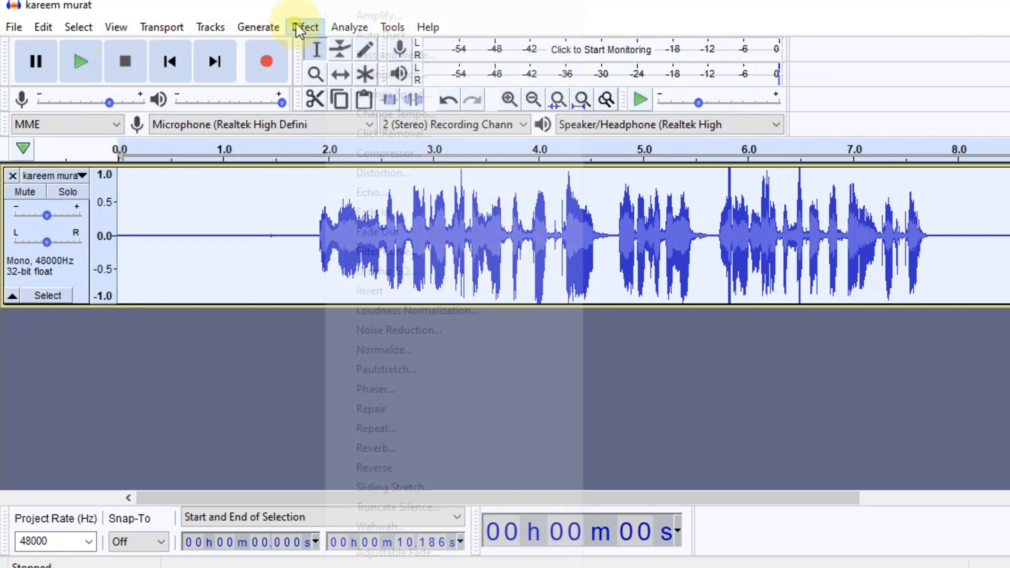
{"action": "left_click", "coordinate": [398, 251]}
{"action": "left_click", "coordinate": [239, 467]}
{"action": "mouse_move", "coordinate": [298, 371]}
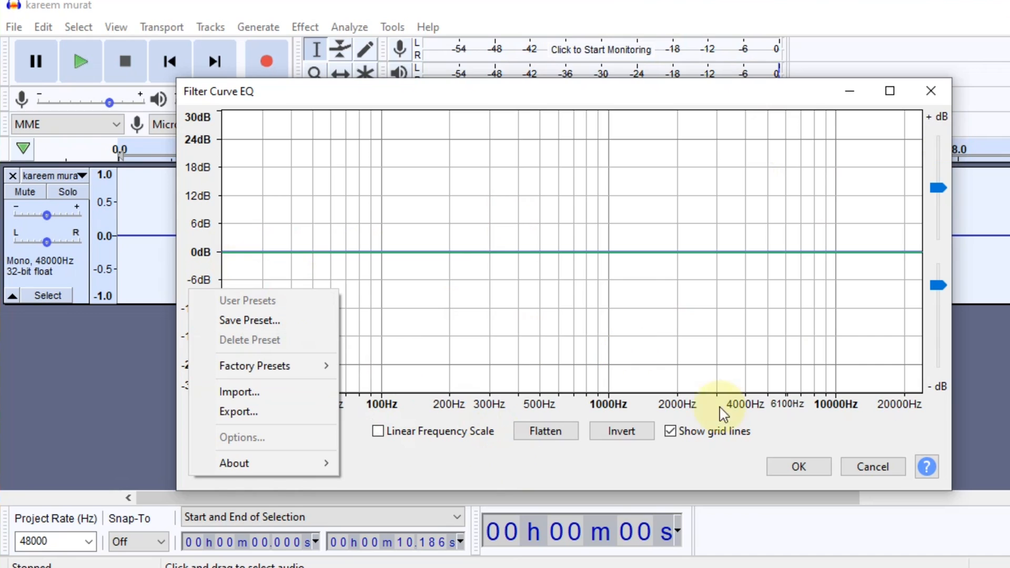
{"action": "left_click", "coordinate": [491, 462]}
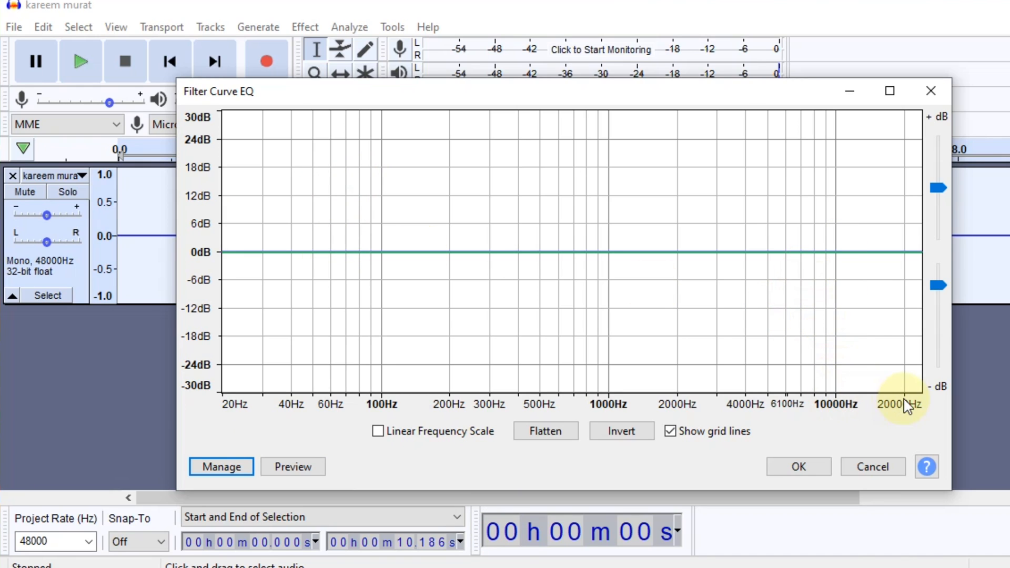
{"action": "left_click", "coordinate": [870, 250]}
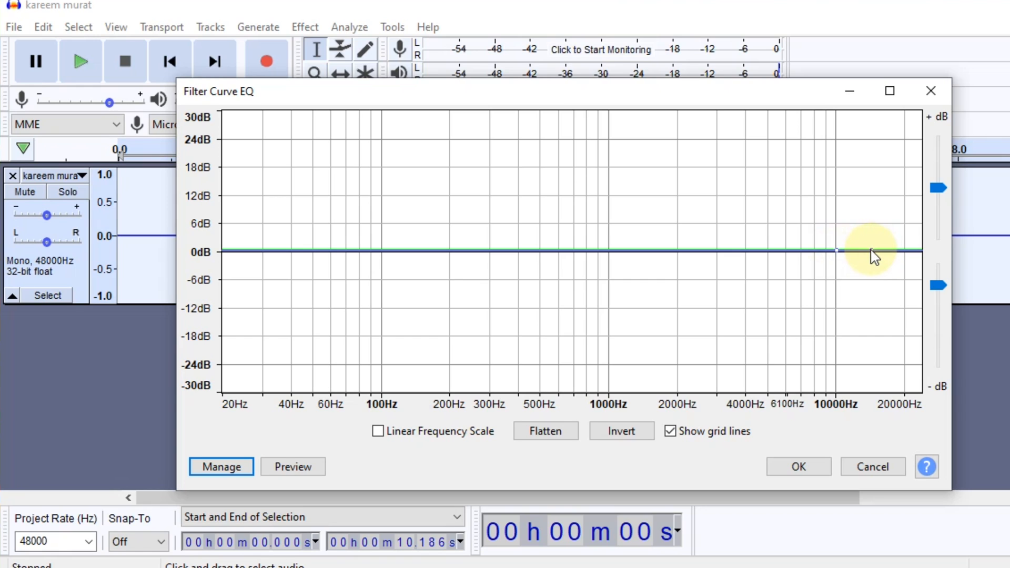
{"action": "left_click_drag", "start_coordinate": [870, 289], "coordinate": [870, 278]}
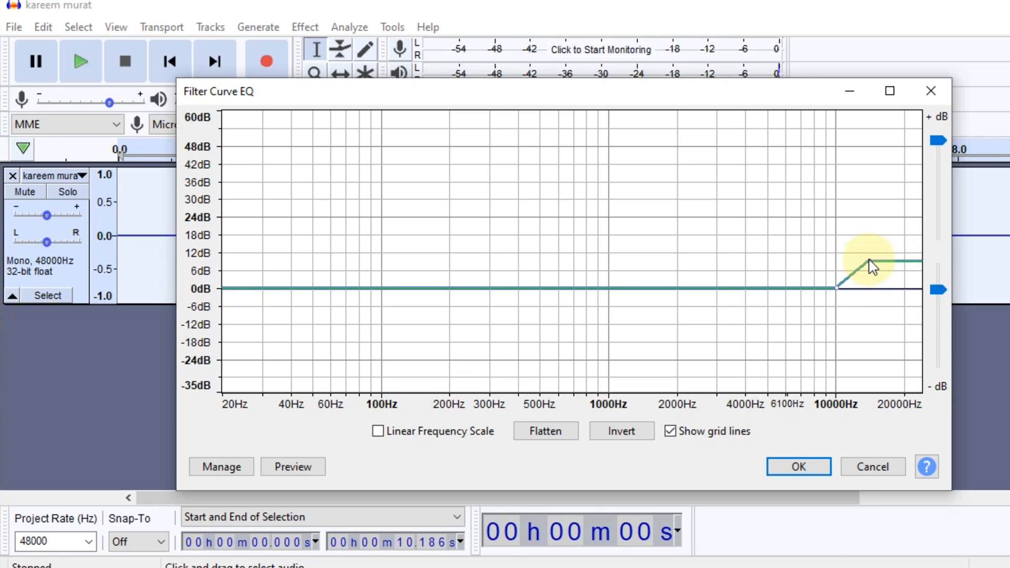
{"action": "left_click_drag", "start_coordinate": [869, 261], "coordinate": [872, 256]}
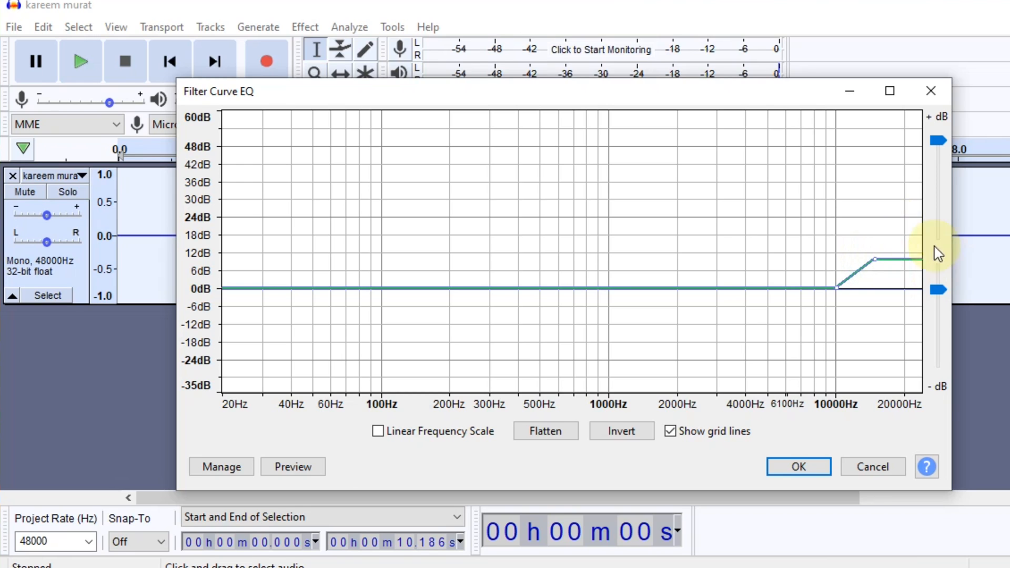
{"action": "left_click_drag", "start_coordinate": [940, 148], "coordinate": [940, 192]}
{"action": "left_click_drag", "start_coordinate": [940, 290], "coordinate": [945, 292]}
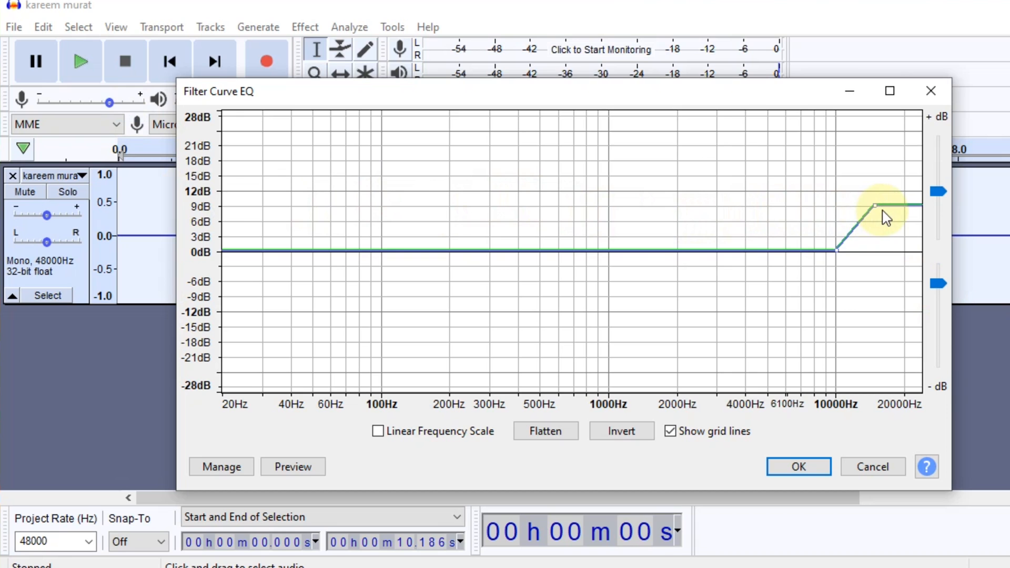
Apply the high-frequency boost curve to the whole track and play back the result.
{"action": "left_click", "coordinate": [808, 472]}
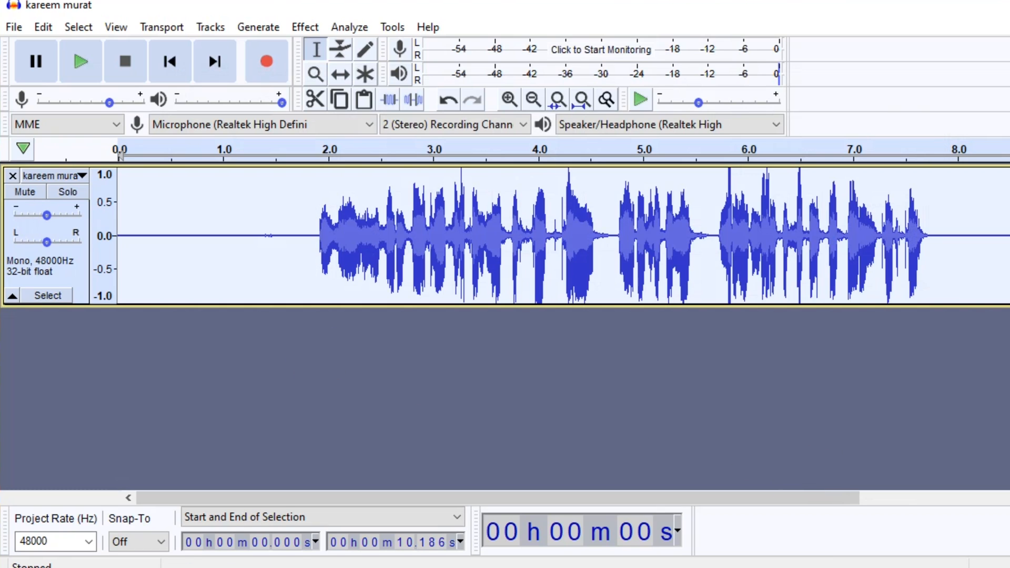
{"action": "left_click", "coordinate": [81, 64]}
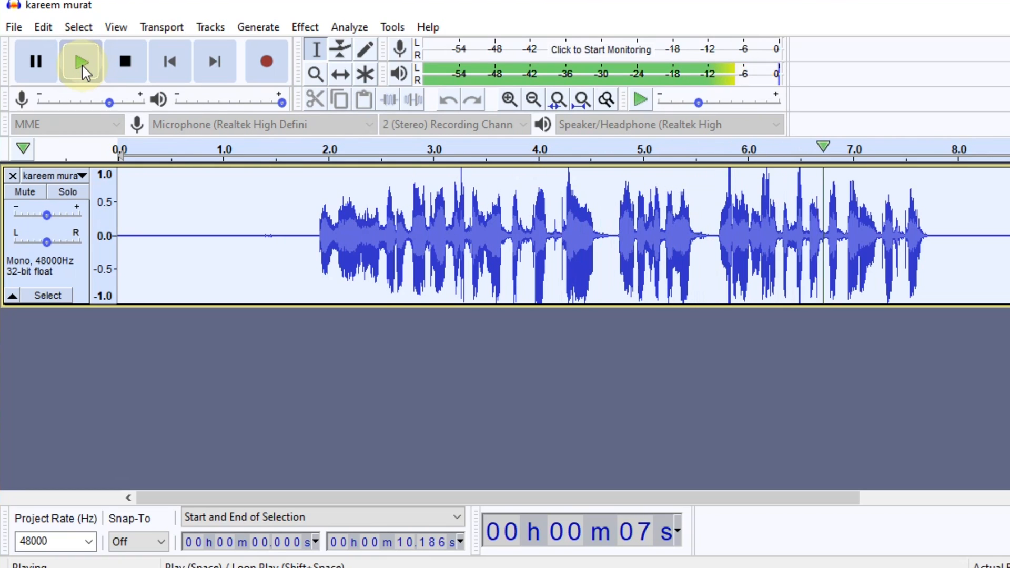
{"action": "key", "text": "space"}
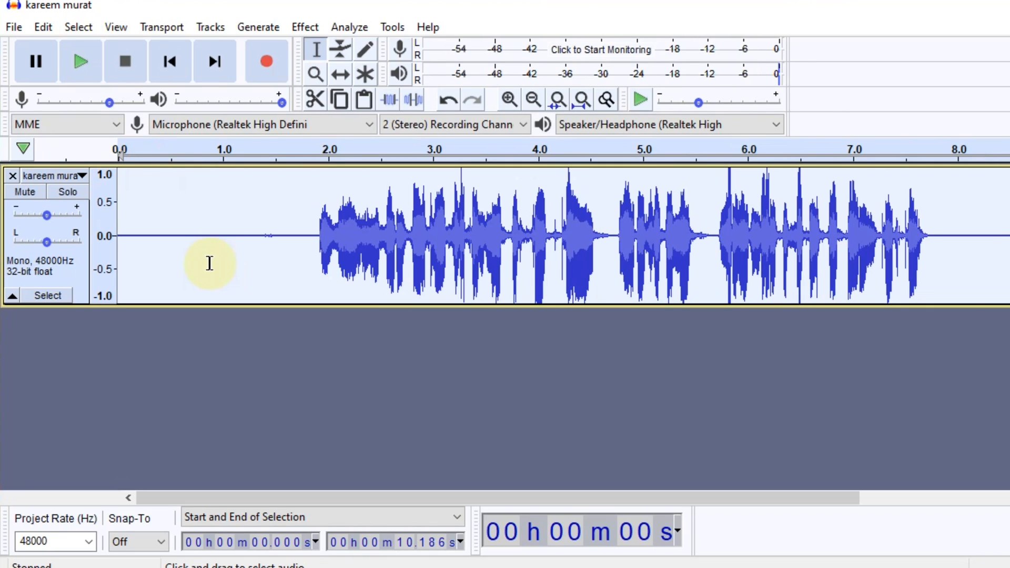
Change the whole track's pitch by 2 percent without high quality stretching, and start playing it back.
{"action": "left_click", "coordinate": [304, 27]}
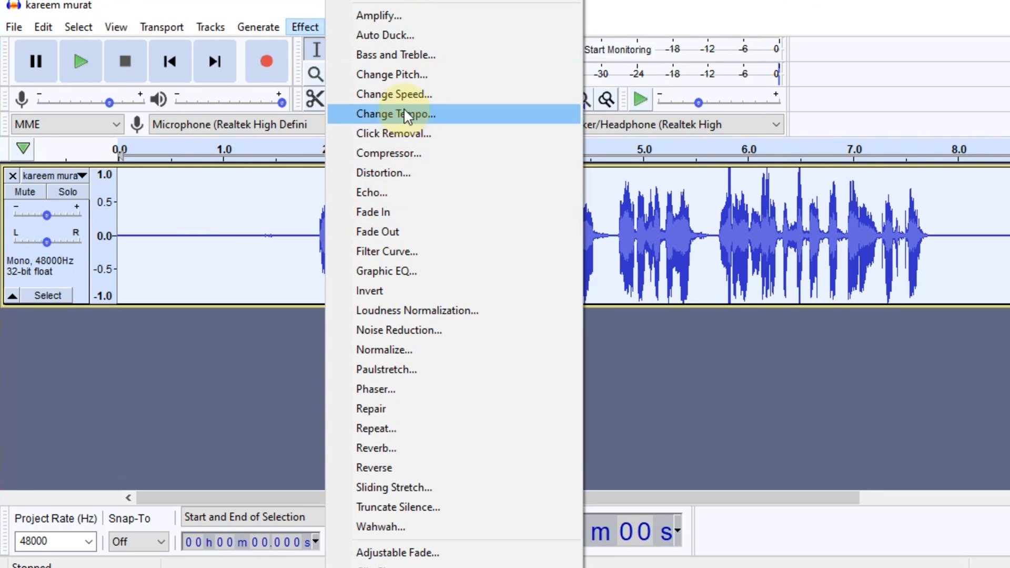
{"action": "left_click", "coordinate": [403, 78]}
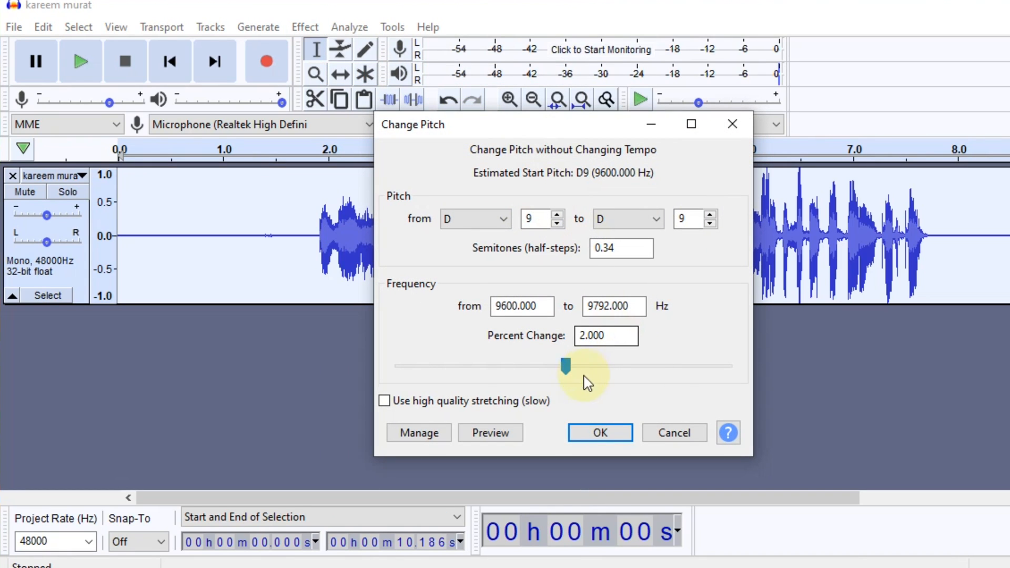
{"action": "double_click", "coordinate": [594, 336]}
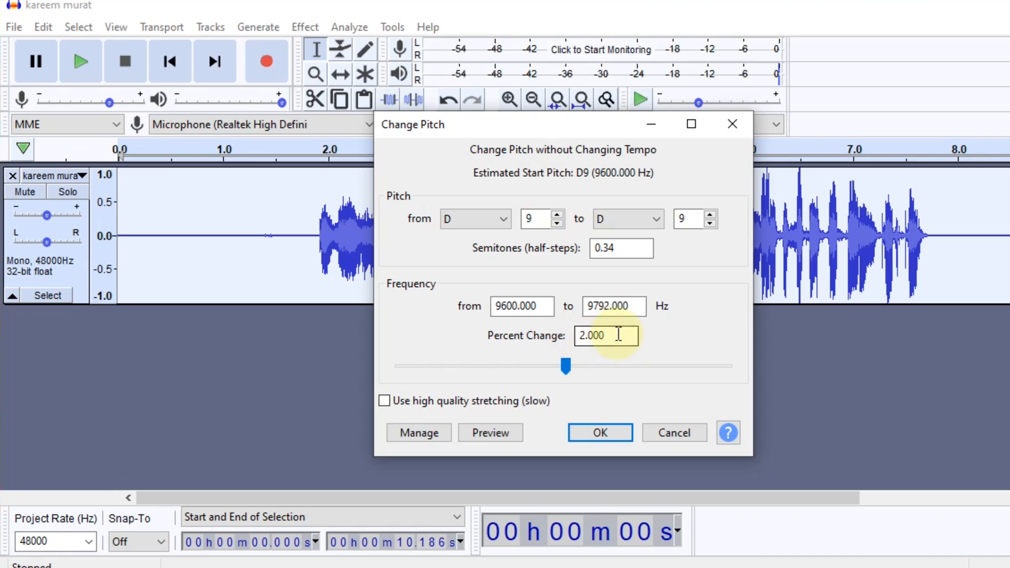
{"action": "key", "text": "BackSpace"}
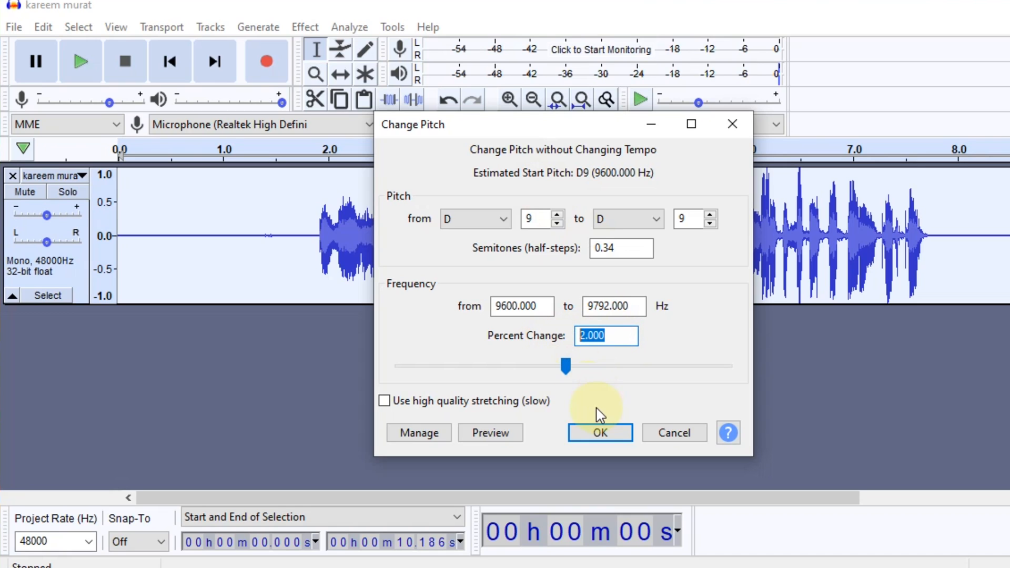
{"action": "key", "text": "BackSpace"}
{"action": "type", "text": "-2"}
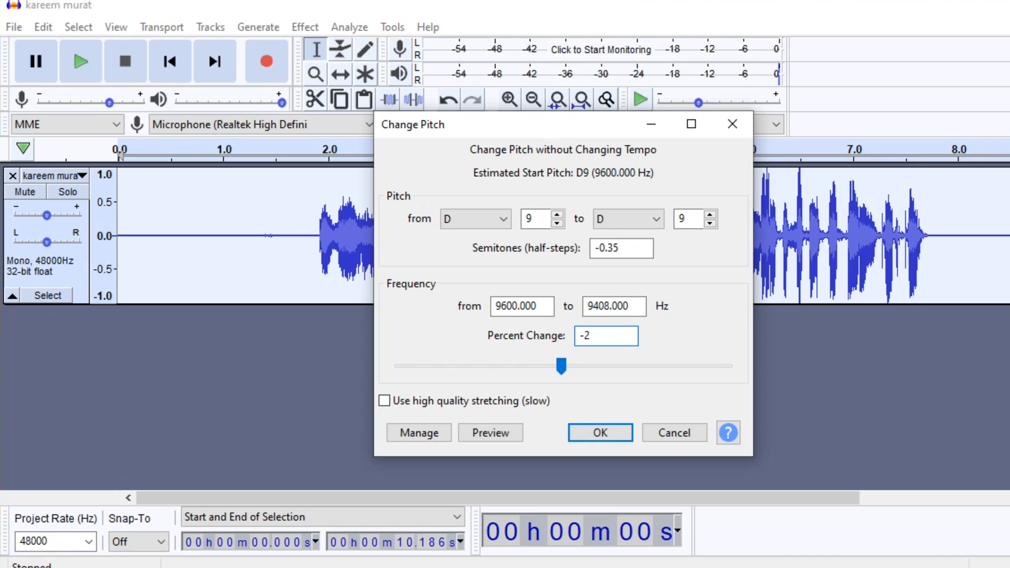
{"action": "key", "text": "BackSpace"}
{"action": "key", "text": "BackSpace"}
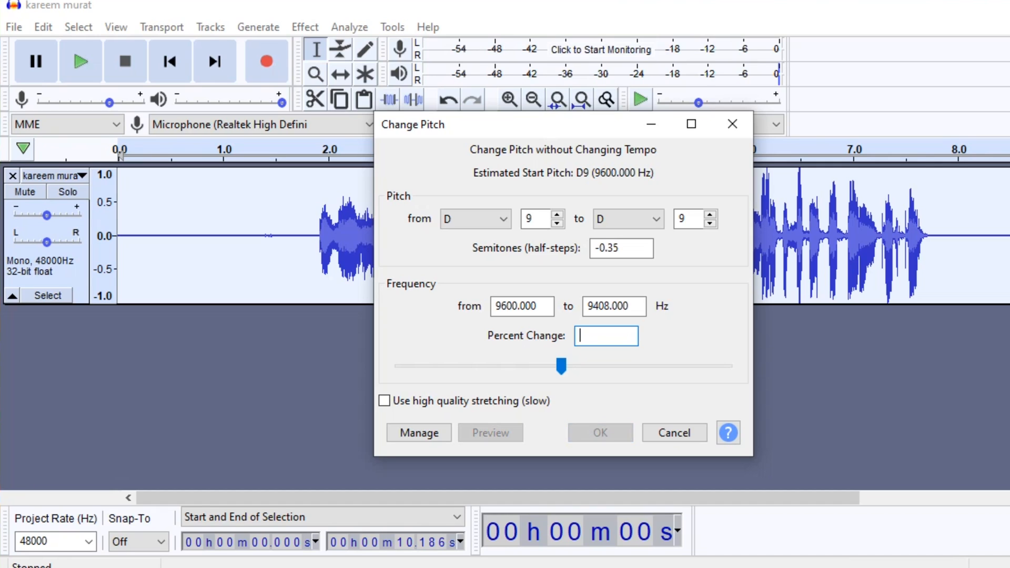
{"action": "type", "text": "2"}
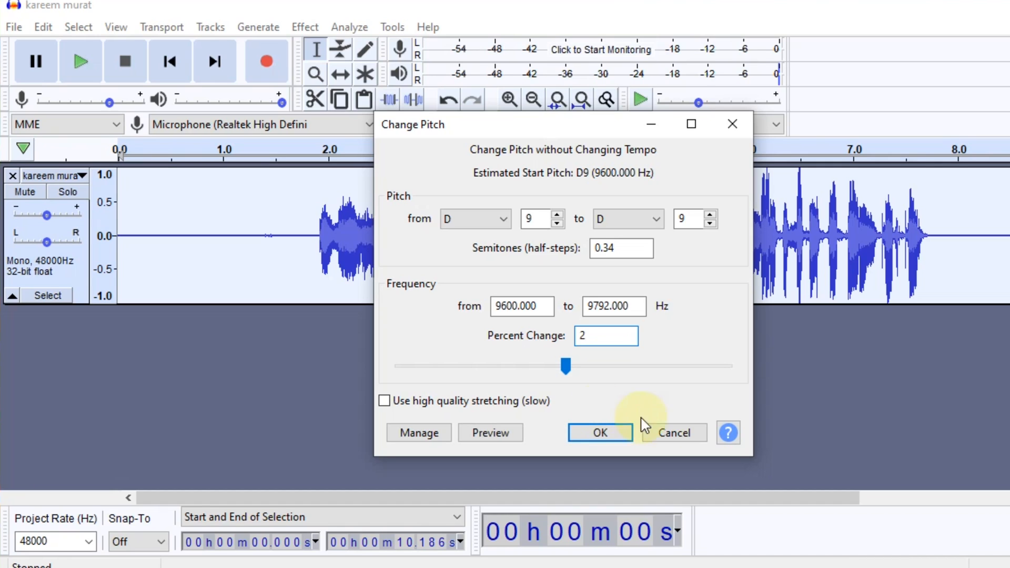
{"action": "left_click", "coordinate": [595, 444]}
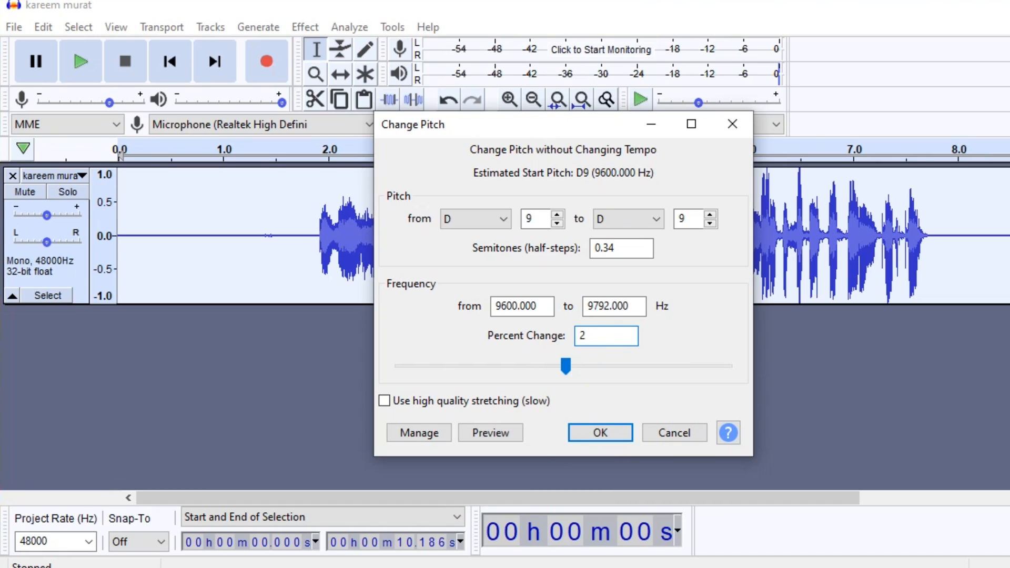
{"action": "left_click", "coordinate": [594, 437]}
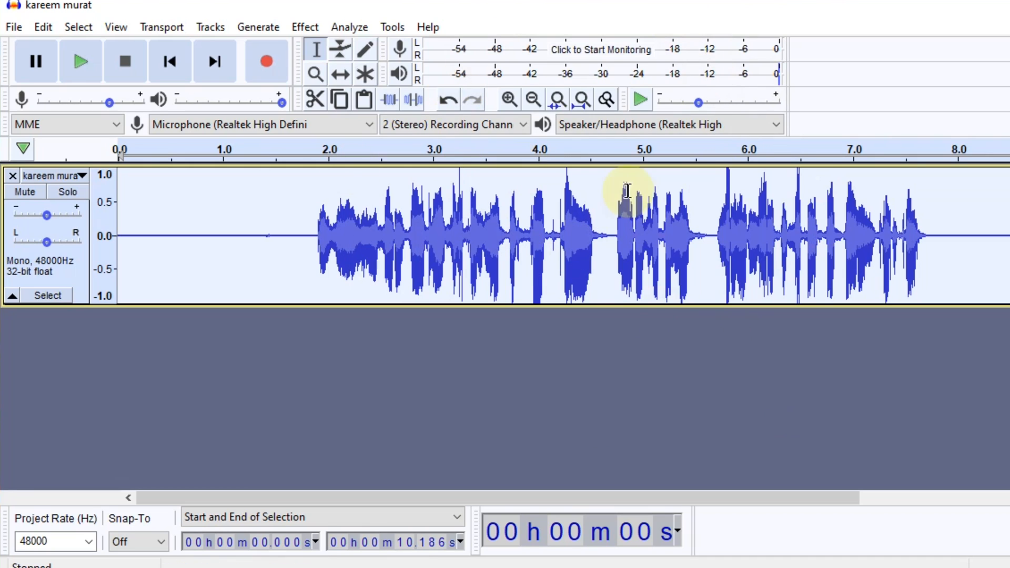
{"action": "left_click", "coordinate": [81, 66]}
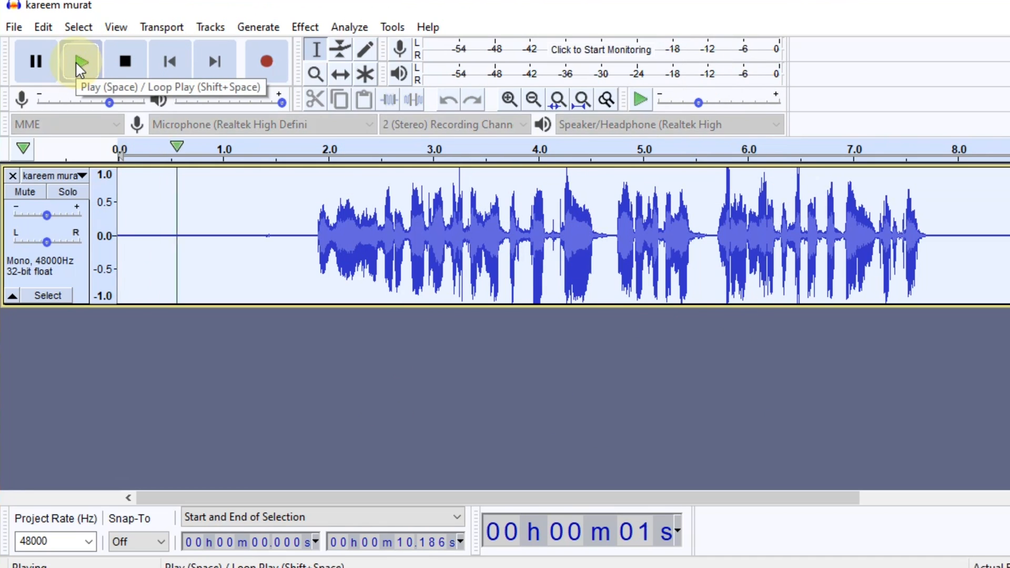